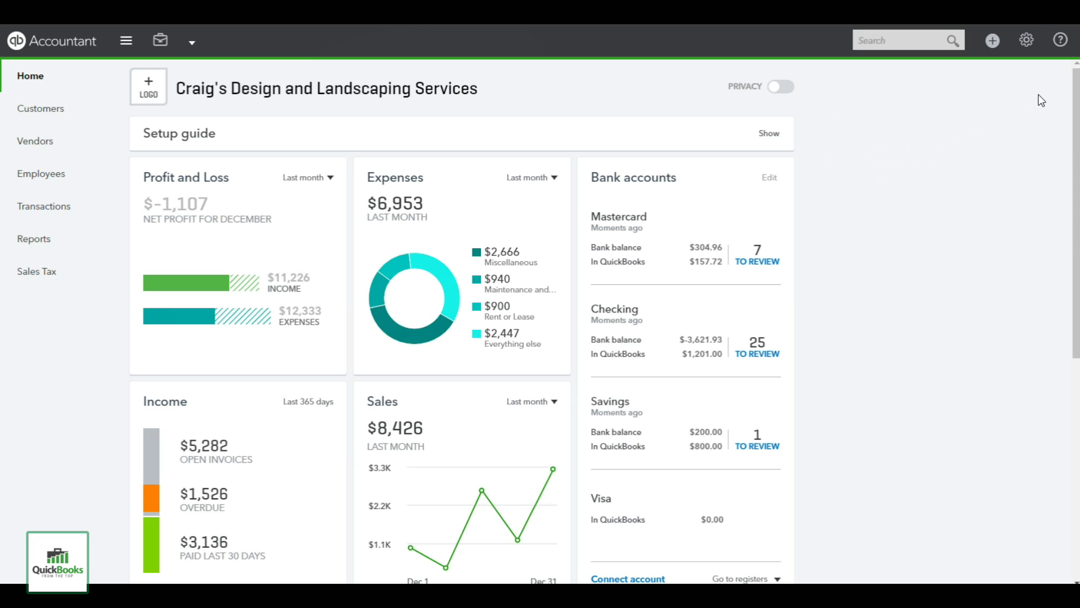
- From the gear menu's Lists, open Products and Services and start a new item
{"action": "left_click", "coordinate": [1026, 51]}
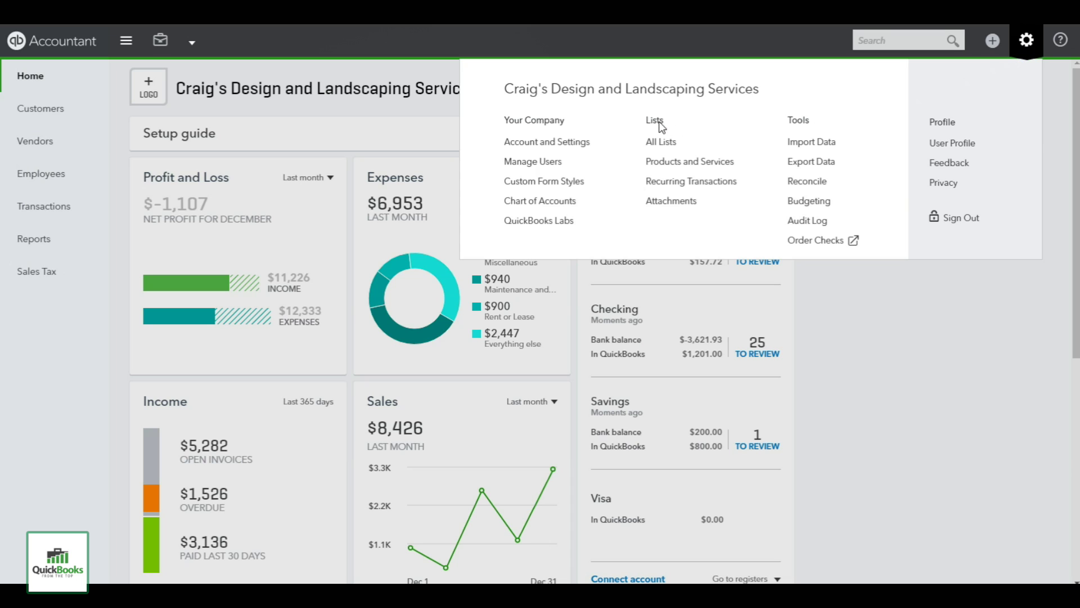
{"action": "left_click", "coordinate": [659, 163]}
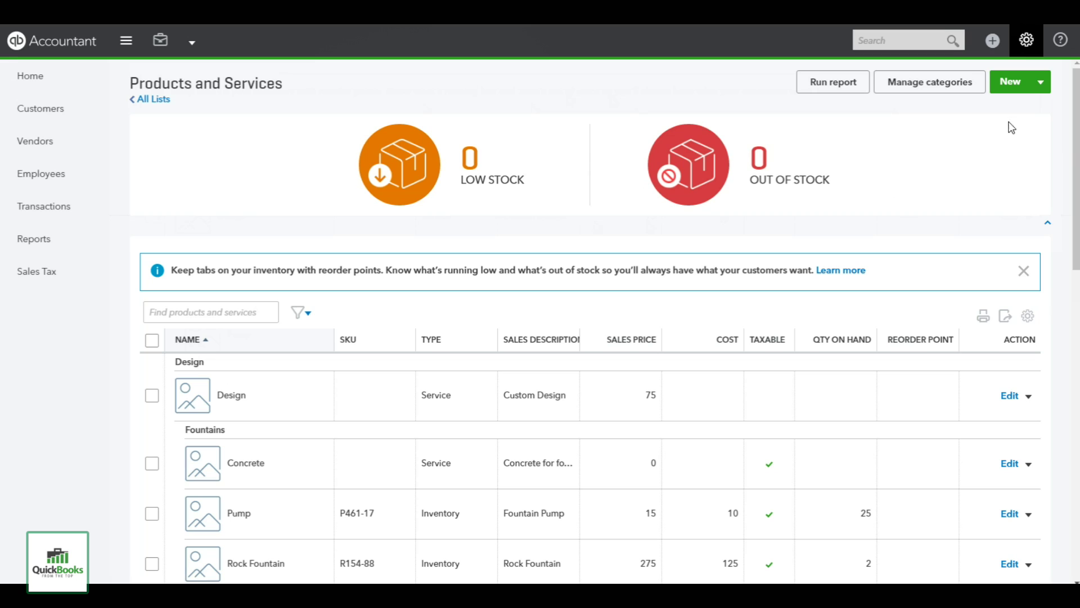
{"action": "left_click", "coordinate": [1040, 85]}
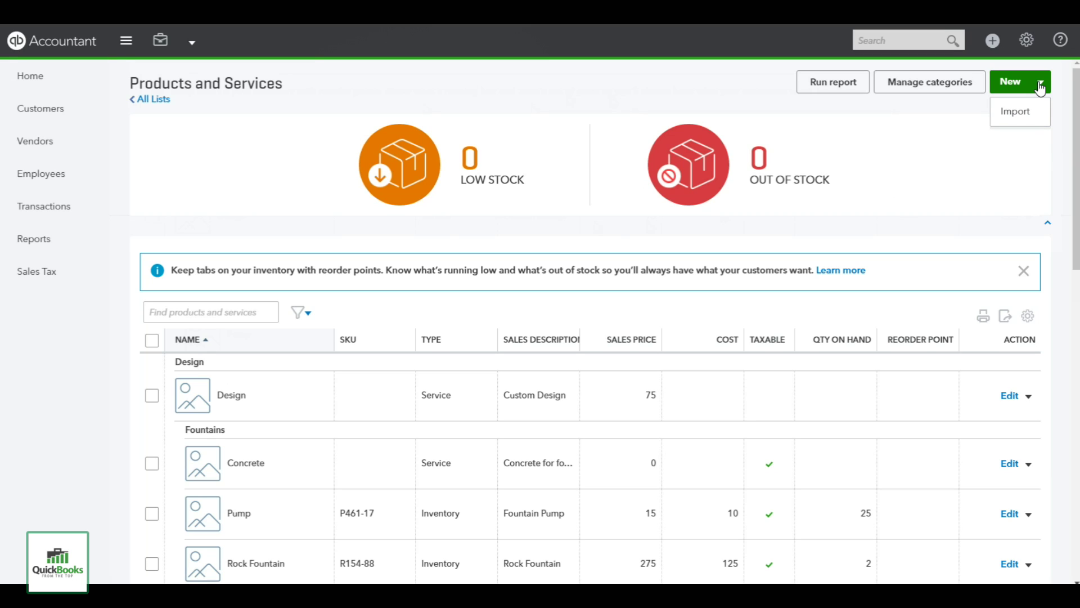
{"action": "left_click", "coordinate": [1009, 82]}
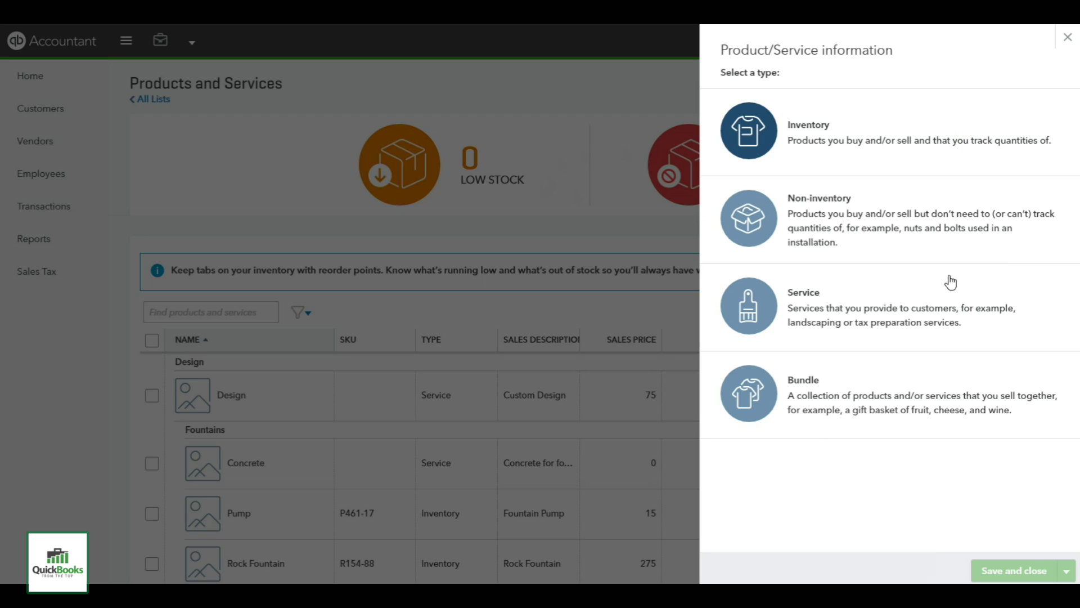
- Create an inventory item named Dolphin Fountain in the Design:Fountains category
{"action": "left_click", "coordinate": [763, 142]}
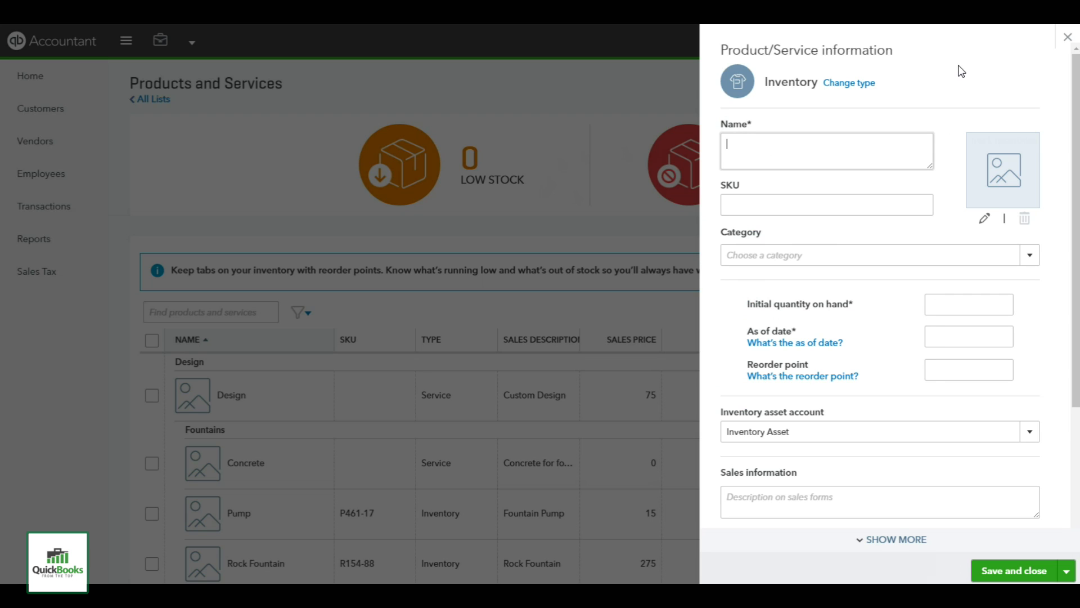
{"action": "type", "text": "Dolphin Fountain"}
{"action": "key", "text": "Tab"}
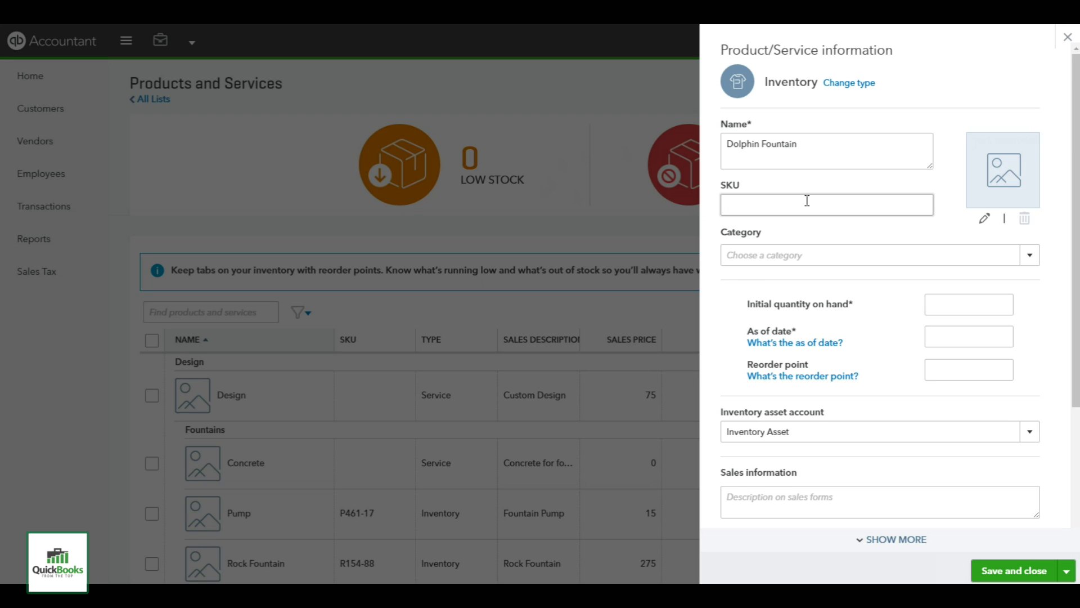
{"action": "left_click", "coordinate": [1032, 259]}
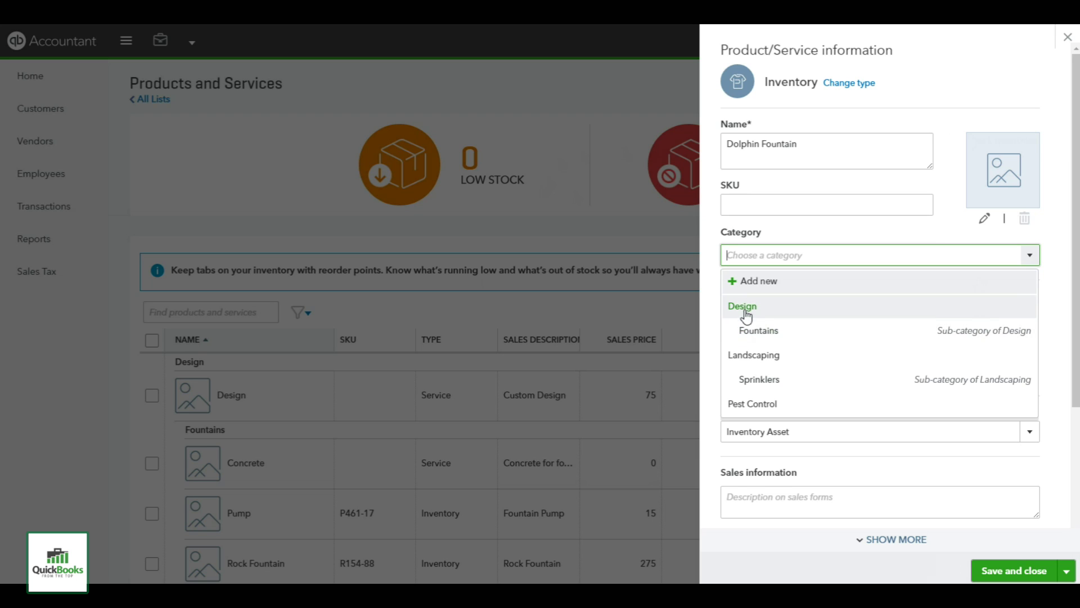
{"action": "left_click", "coordinate": [769, 333]}
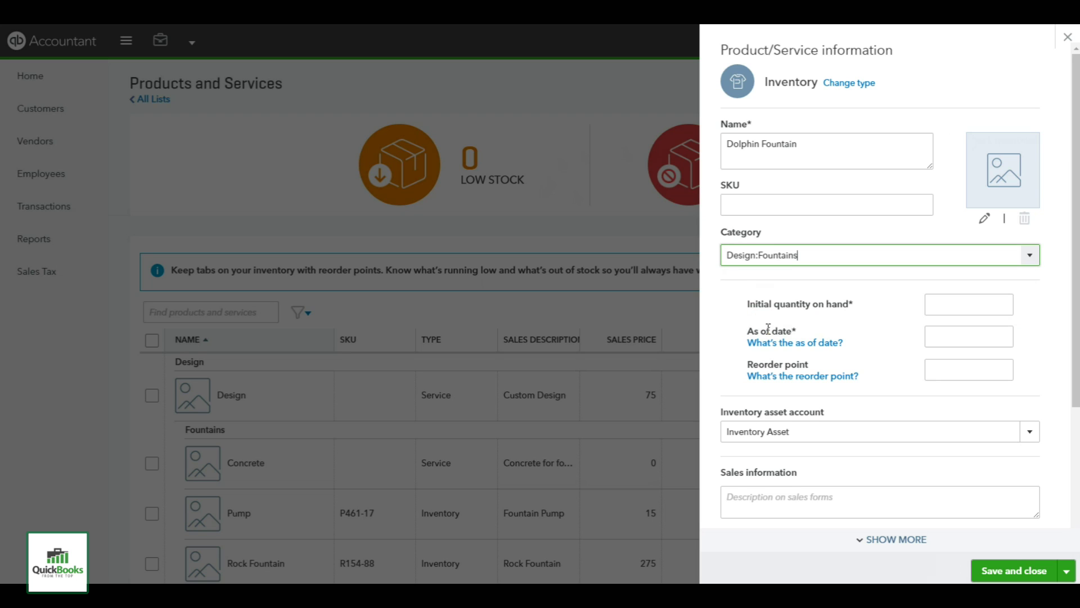
- Enter 0 quantity on hand as of 01/01/2017 with a reorder point of 0
{"action": "left_click", "coordinate": [990, 306]}
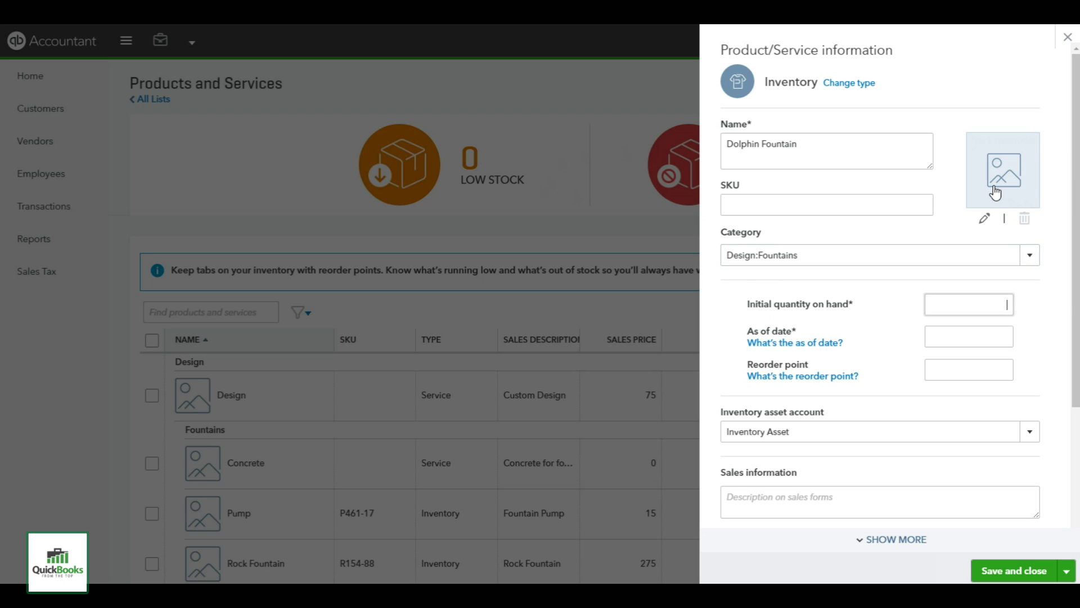
{"action": "type", "text": "0"}
{"action": "key", "text": "Tab"}
{"action": "type", "text": "01"}
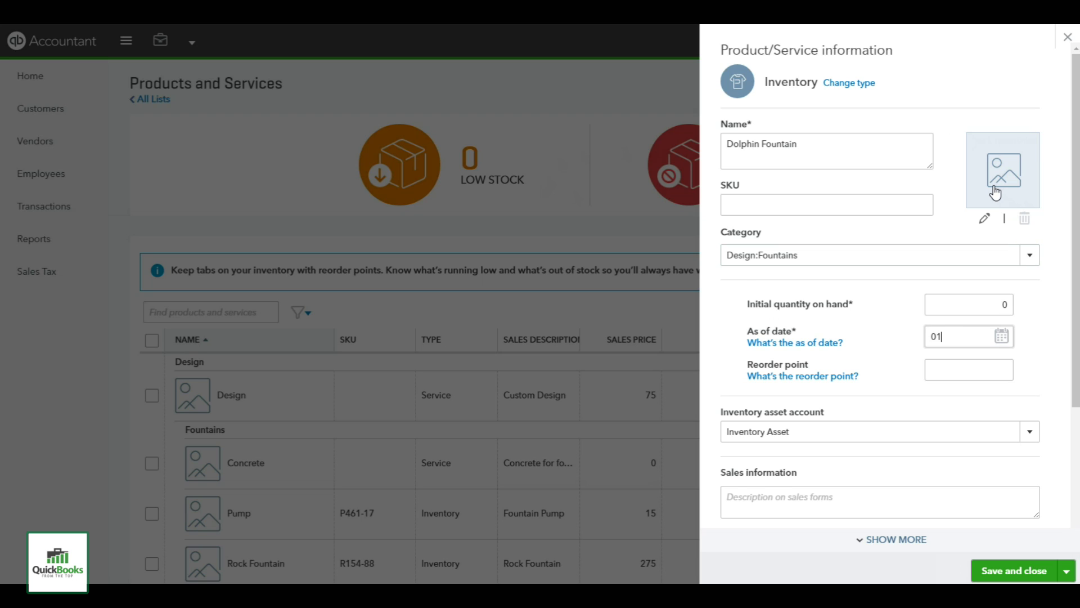
{"action": "type", "text": "/01/2017"}
{"action": "key", "text": "Tab"}
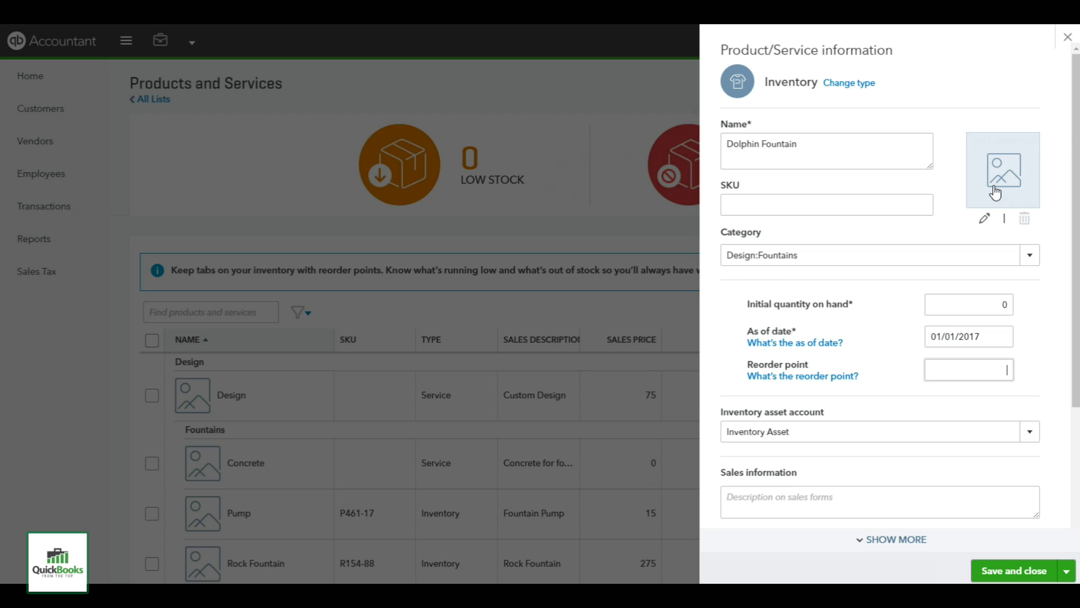
{"action": "type", "text": "0"}
{"action": "key", "text": "Tab"}
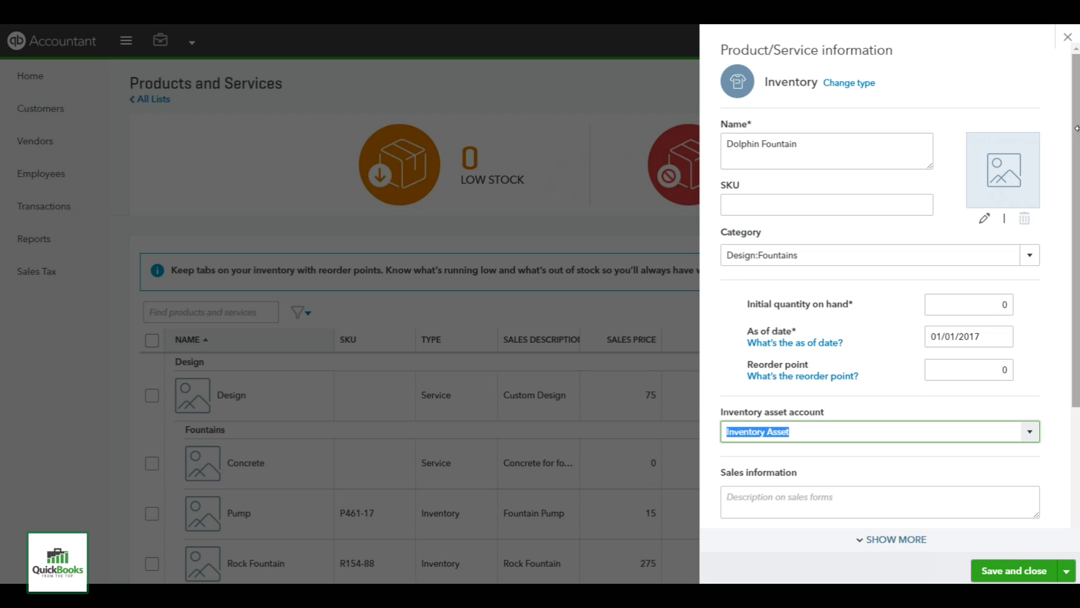
- Enter 'Dolphin Fountain' as the sales description and 500.00 as the sales price
{"action": "left_click_drag", "start_coordinate": [1074, 155], "coordinate": [1058, 294]}
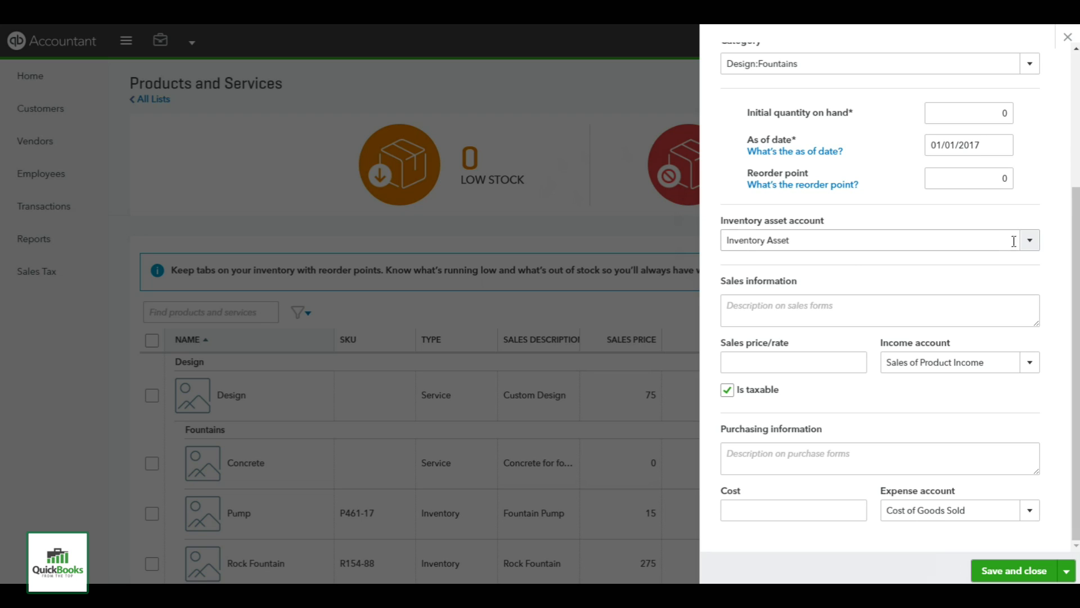
{"action": "left_click", "coordinate": [725, 309]}
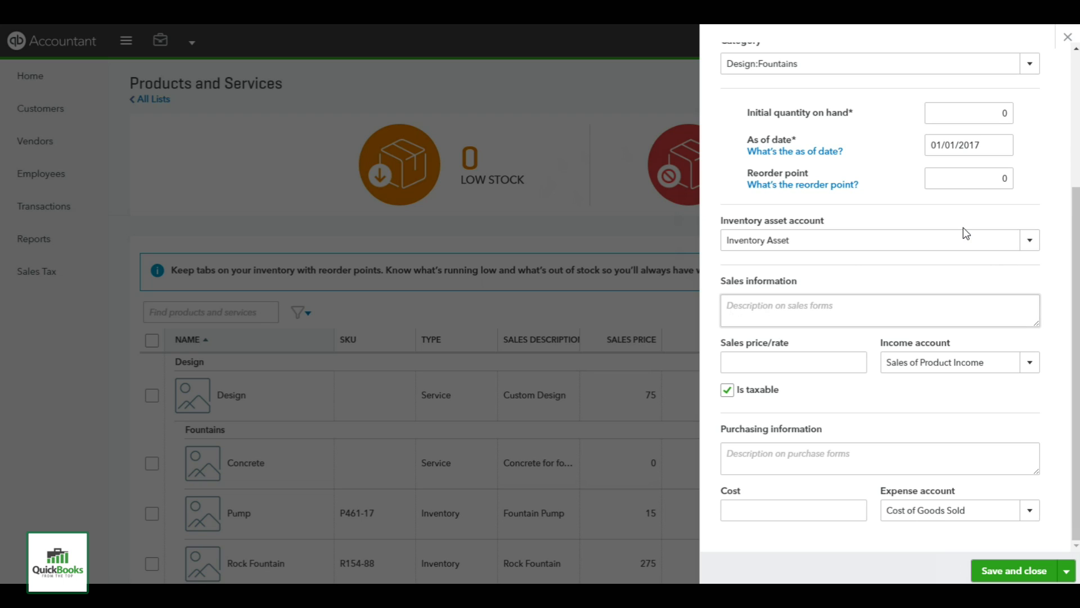
{"action": "type", "text": "Dolphin Fountain"}
{"action": "key", "text": "Tab"}
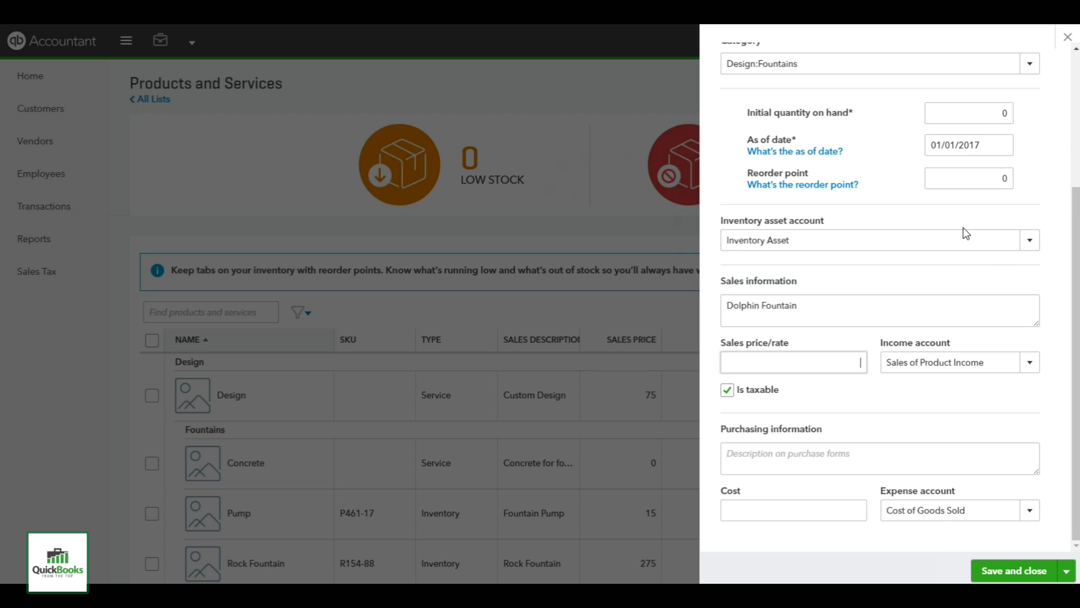
{"action": "type", "text": "500.00"}
{"action": "key", "text": "Tab"}
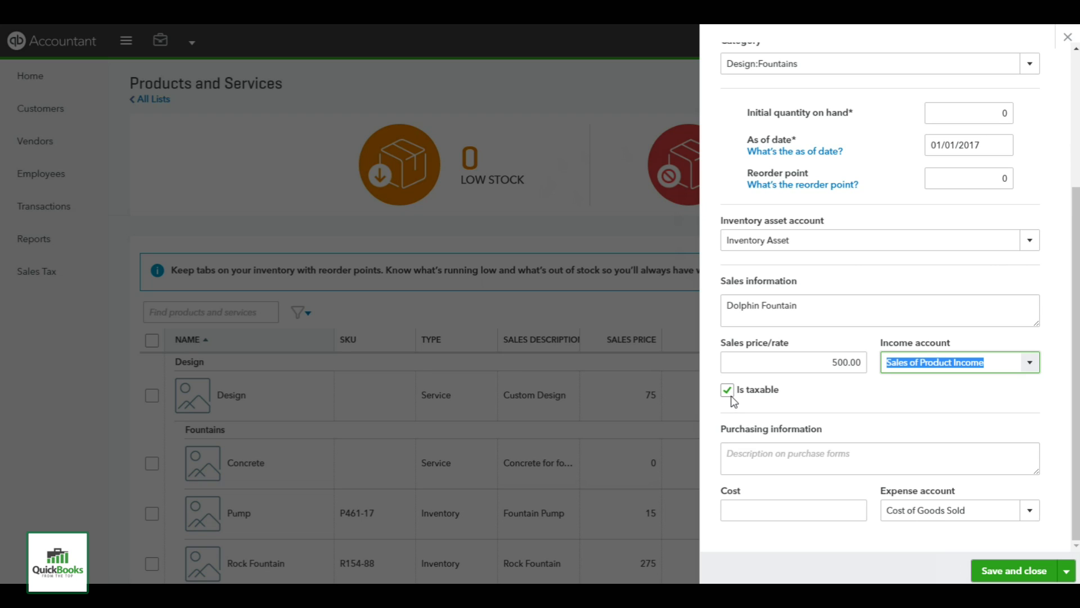
- Copy 'Dolphin Fountain' into the purchasing description and enter a cost of 250.00
{"action": "left_click", "coordinate": [780, 456]}
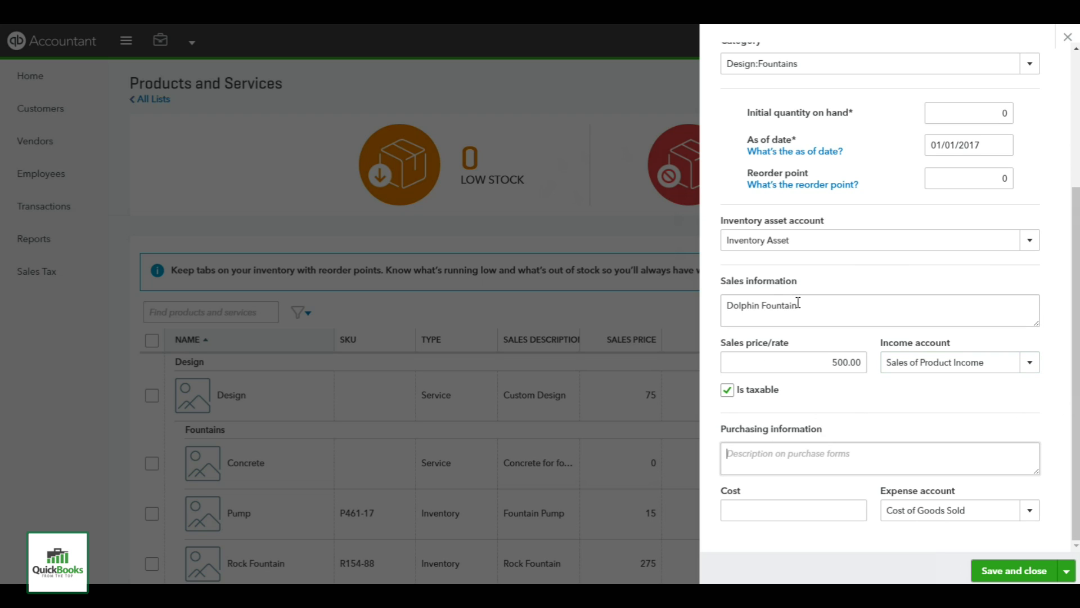
{"action": "left_click_drag", "start_coordinate": [806, 304], "coordinate": [720, 305]}
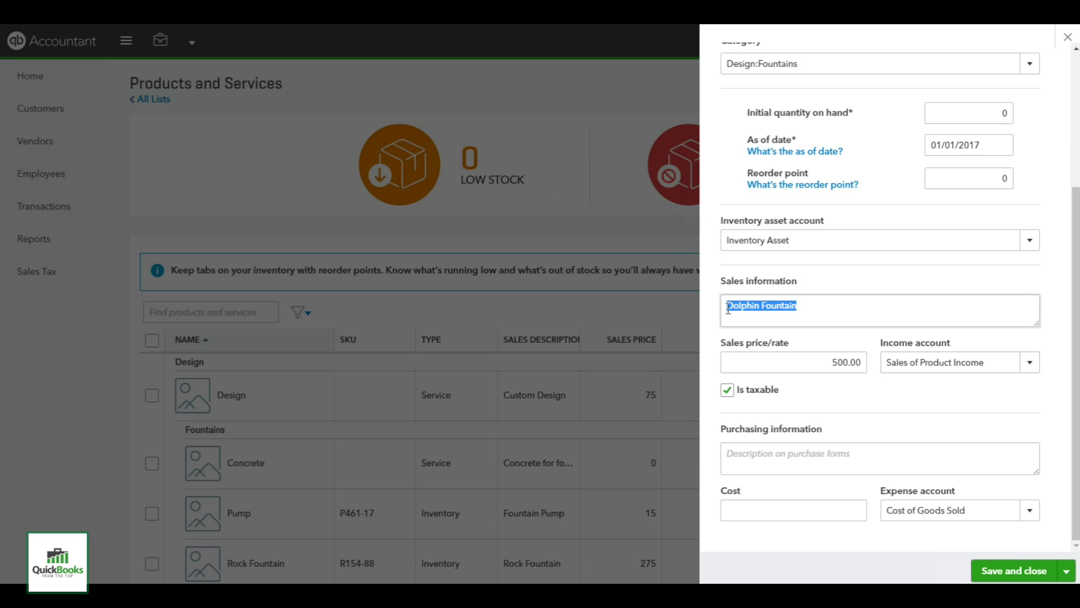
{"action": "right_click", "coordinate": [754, 308]}
{"action": "left_click", "coordinate": [779, 333]}
{"action": "left_click", "coordinate": [746, 452]}
{"action": "right_click", "coordinate": [747, 453]}
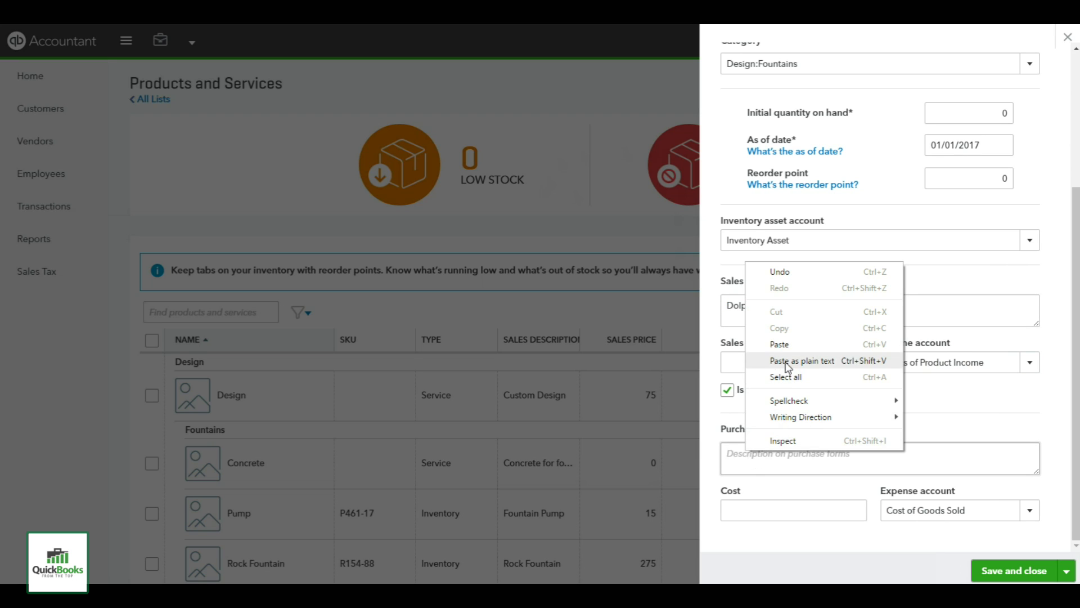
{"action": "left_click", "coordinate": [788, 345]}
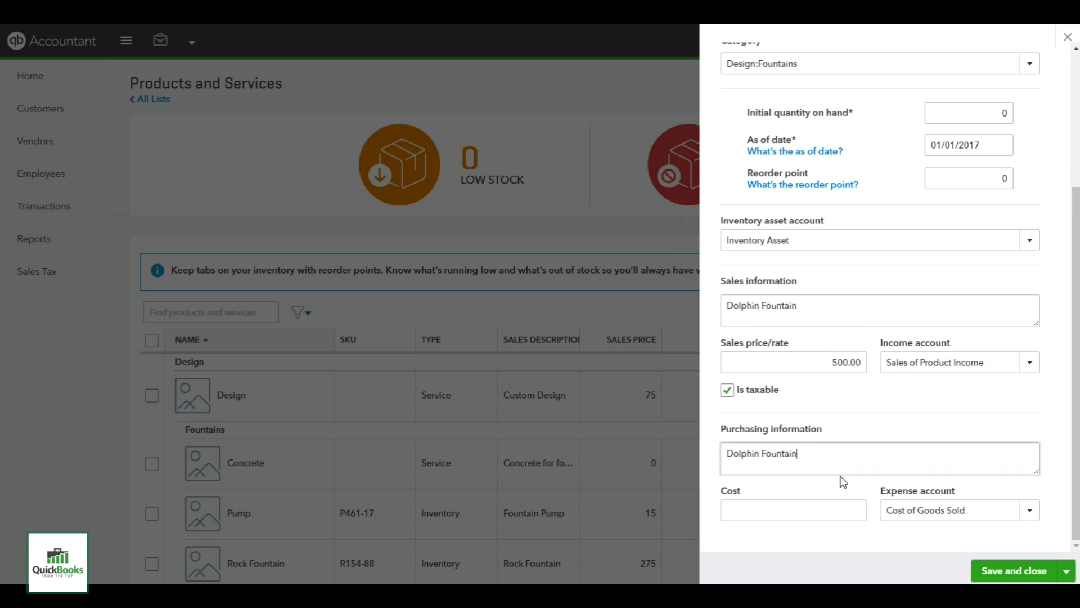
{"action": "left_click", "coordinate": [833, 509]}
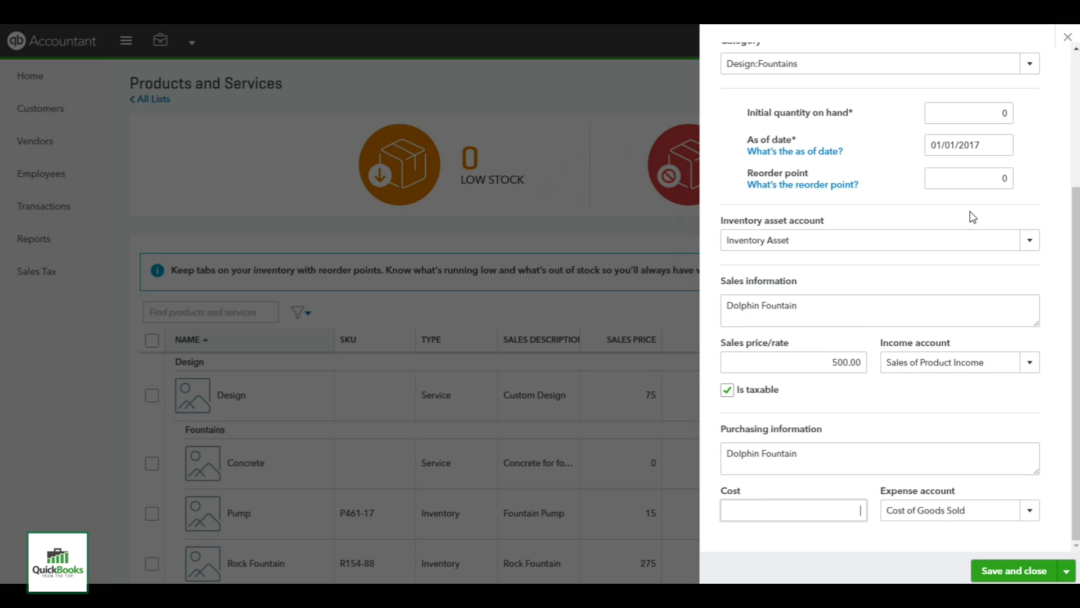
{"action": "type", "text": "250.00"}
{"action": "key", "text": "Tab"}
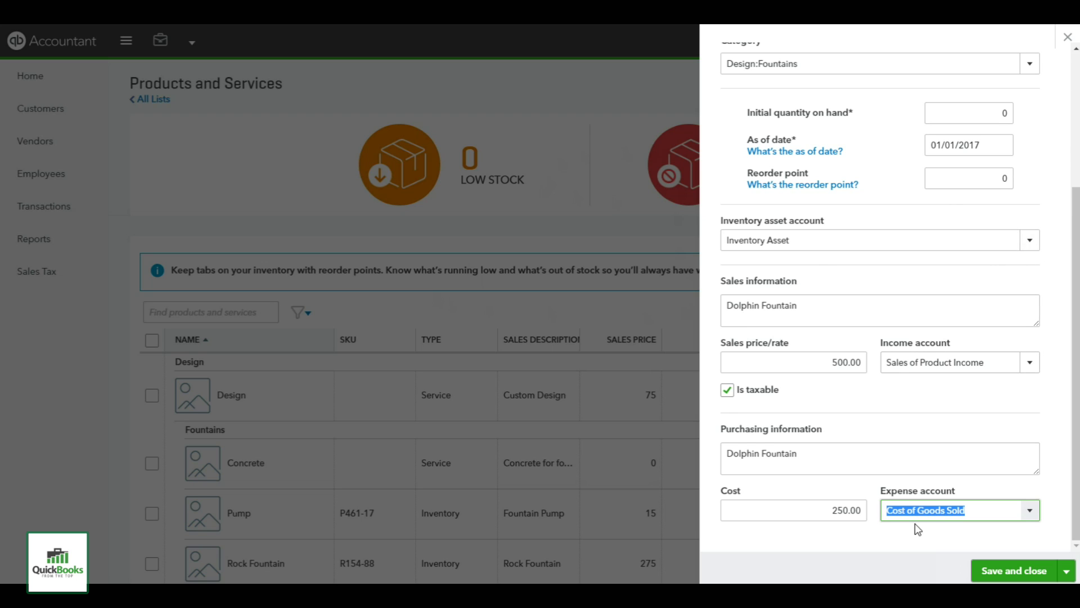
- Keep Cost of Goods Sold as the expense account and save the item with Save and new
{"action": "left_click", "coordinate": [1013, 512]}
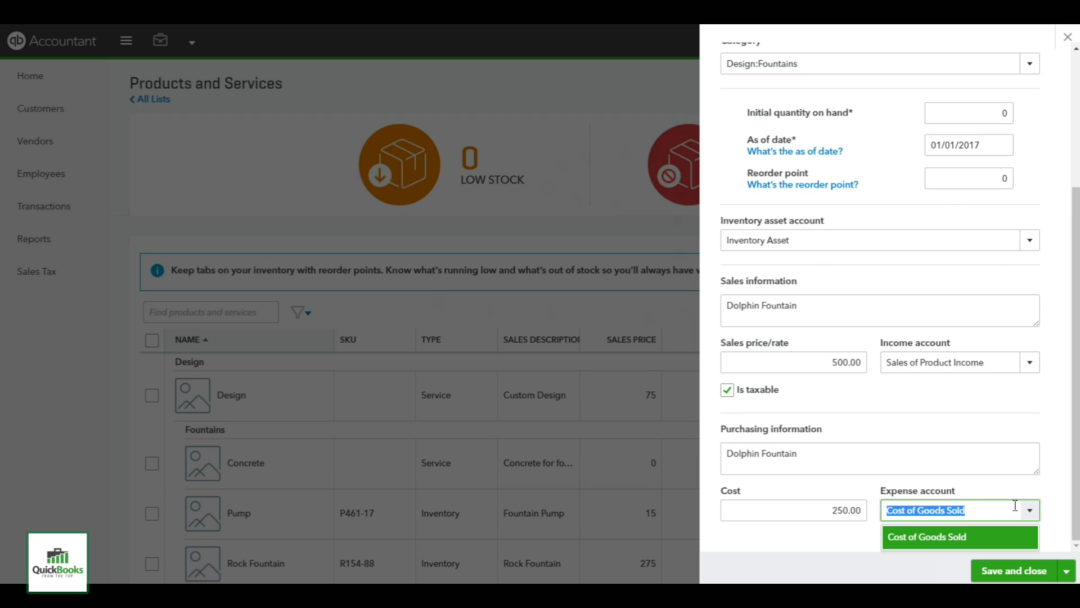
{"action": "left_click", "coordinate": [1056, 460]}
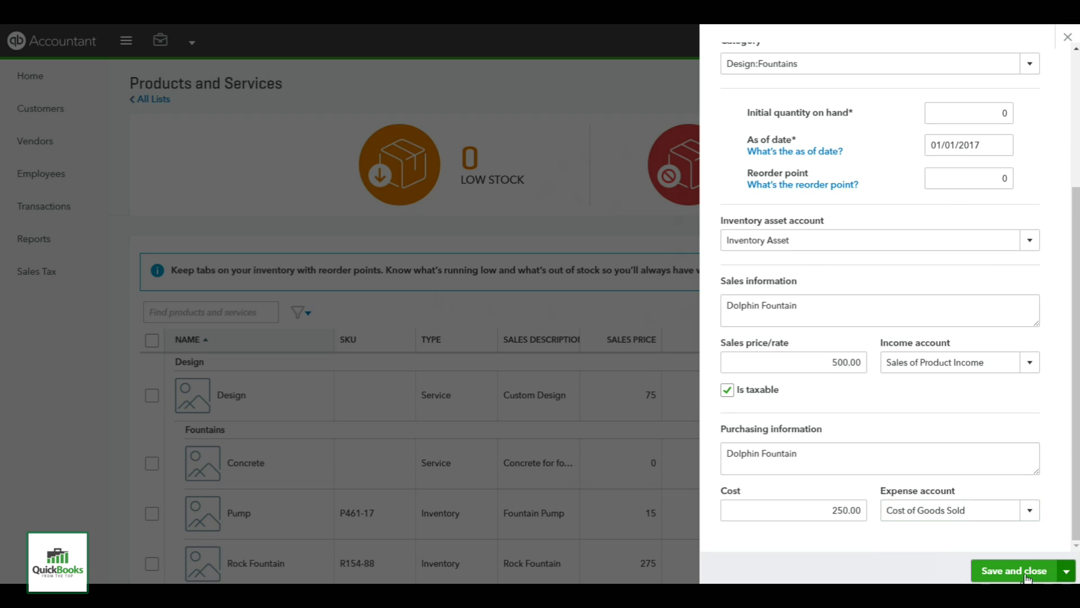
{"action": "left_click", "coordinate": [1065, 574]}
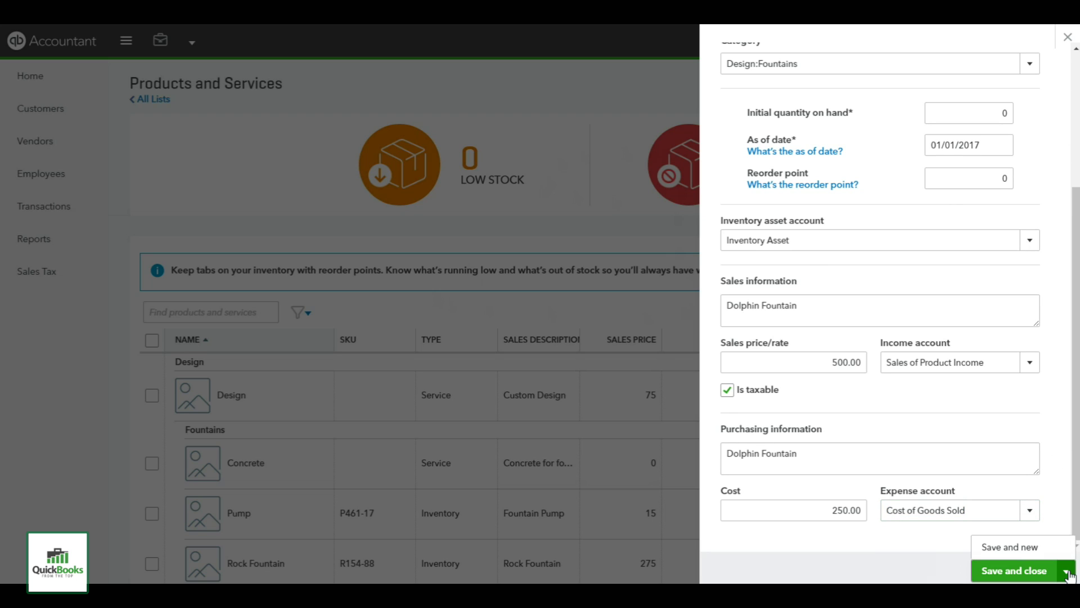
{"action": "left_click", "coordinate": [1015, 548]}
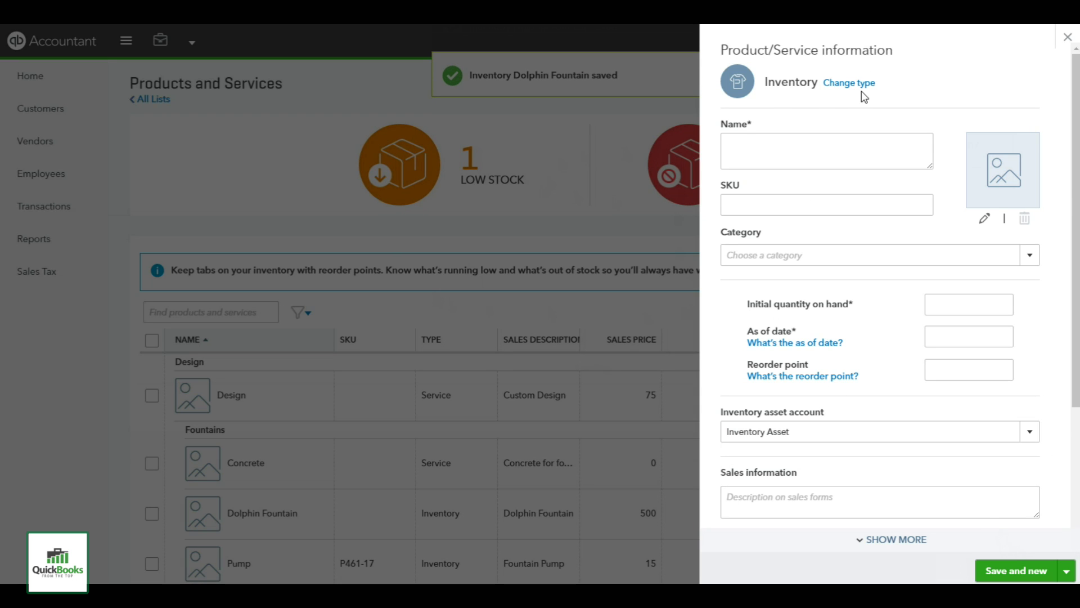
- Create a Service item named Installation with description Installation and sales price 100
{"action": "left_click", "coordinate": [849, 84]}
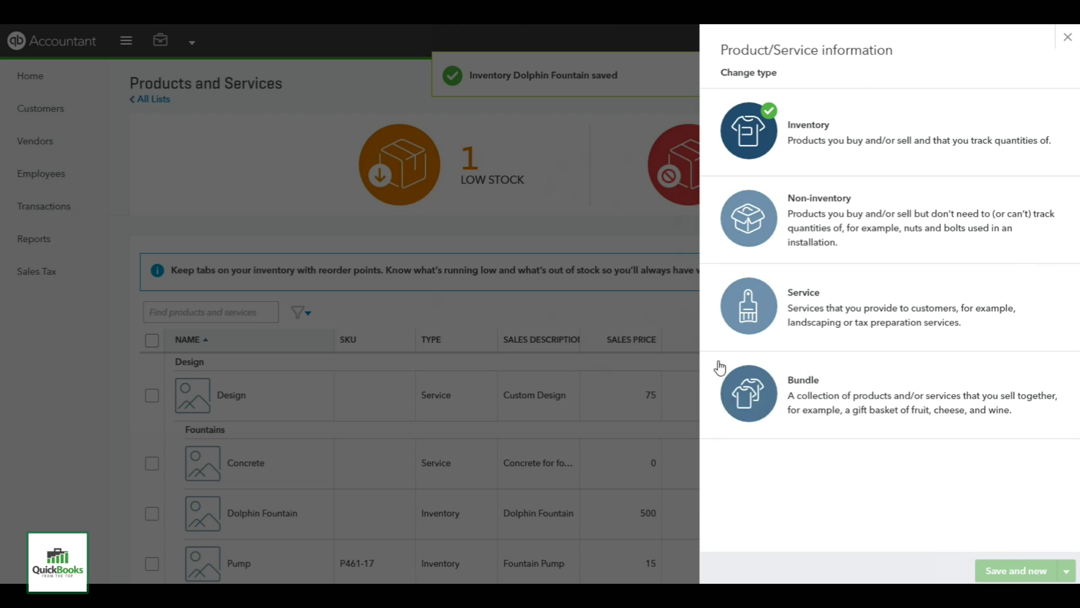
{"action": "left_click", "coordinate": [757, 314]}
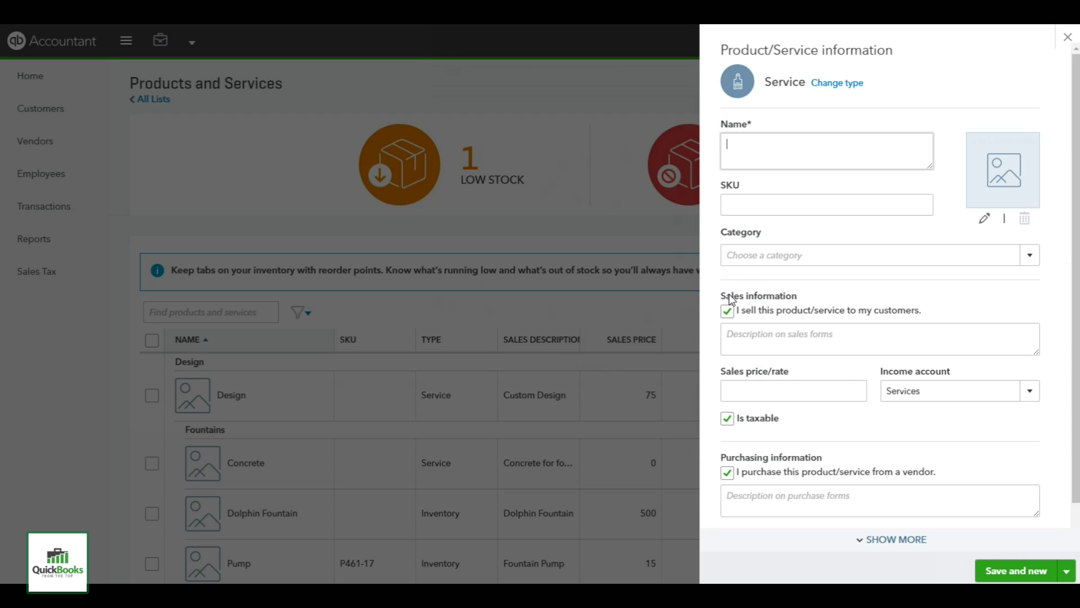
{"action": "type", "text": "Installation"}
{"action": "key", "text": "Tab"}
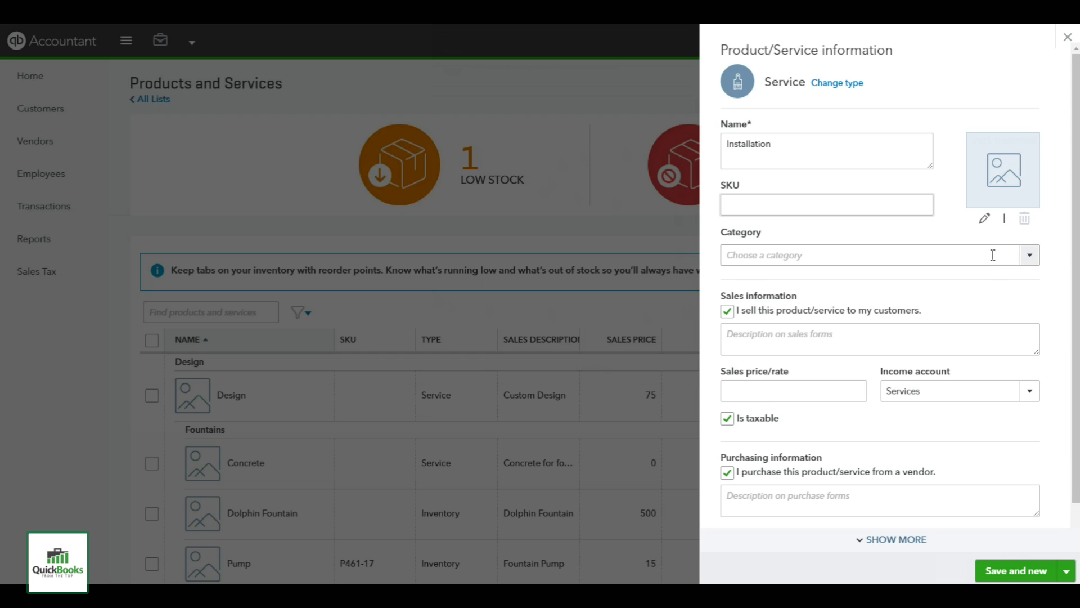
{"action": "left_click", "coordinate": [739, 331]}
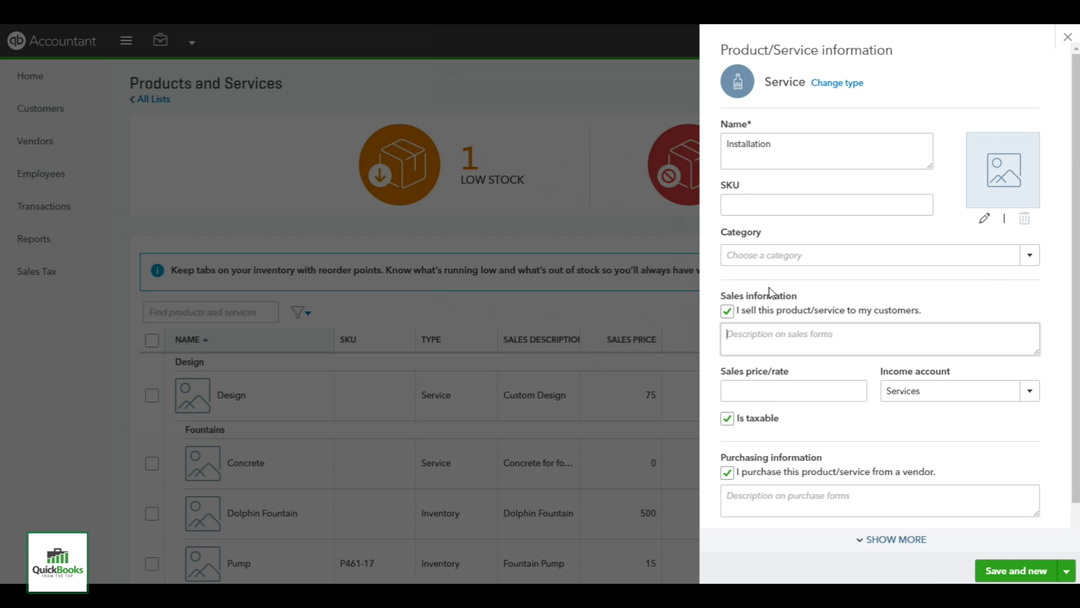
{"action": "type", "text": "Installation"}
{"action": "key", "text": "Tab"}
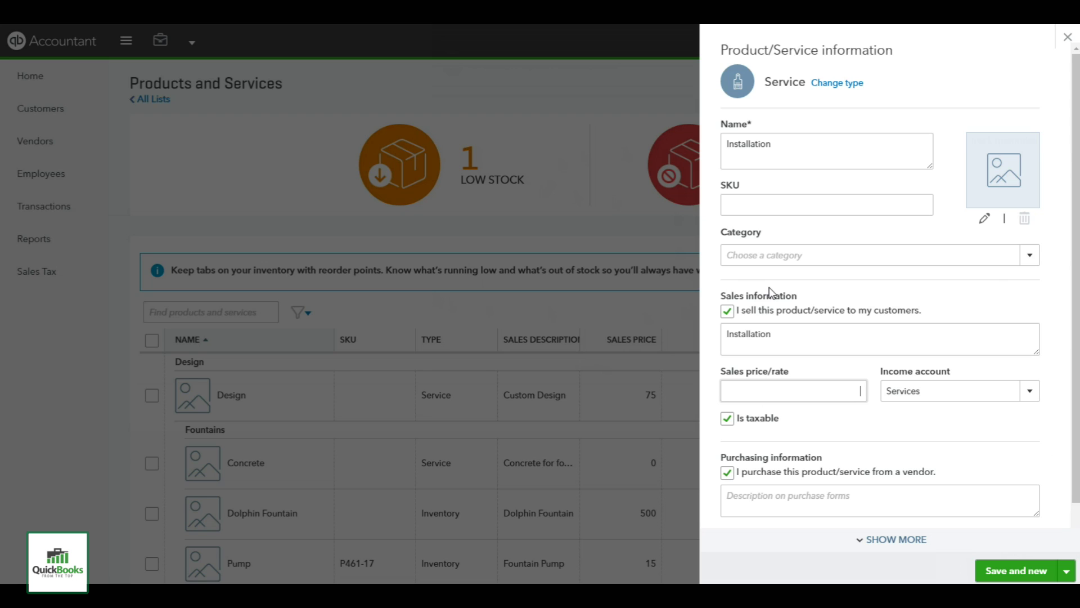
{"action": "type", "text": "100"}
{"action": "key", "text": "Tab"}
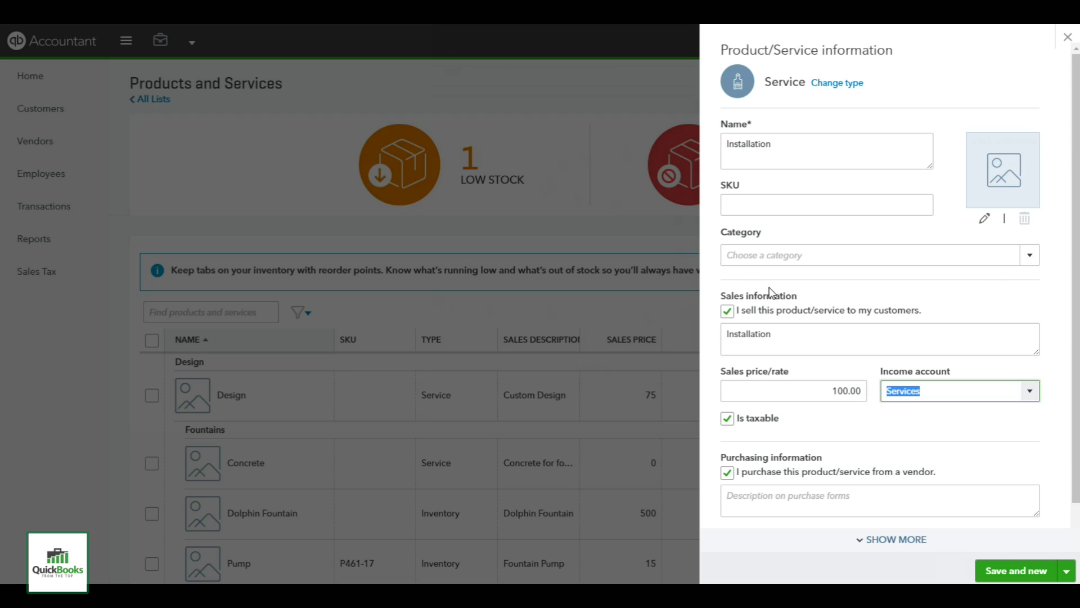
- Untick Is taxable and the vendor-purchase option, then save and close the service
{"action": "left_click", "coordinate": [728, 419]}
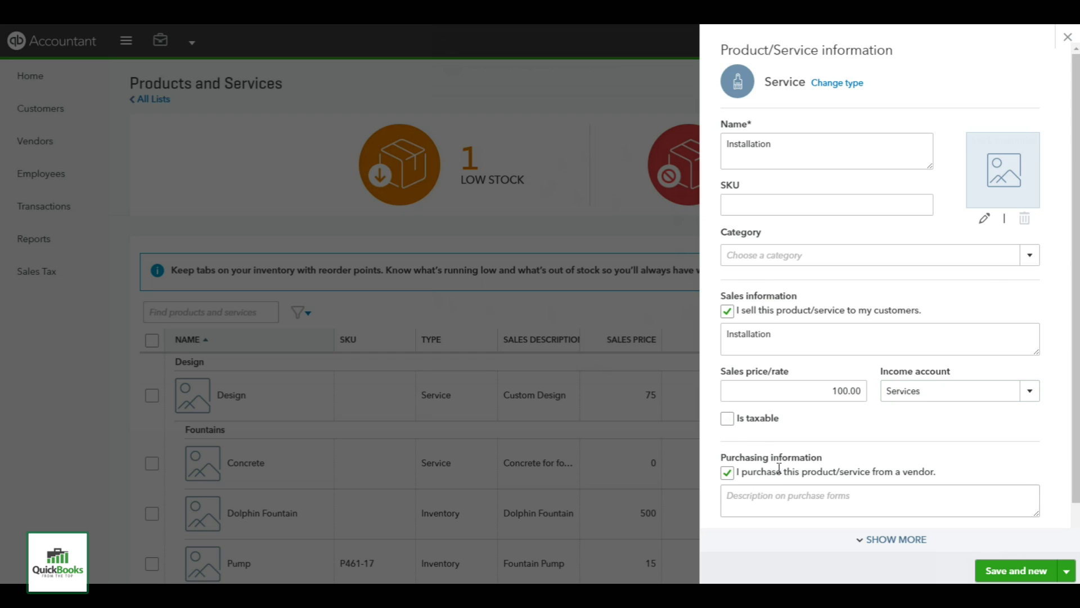
{"action": "left_click", "coordinate": [731, 474]}
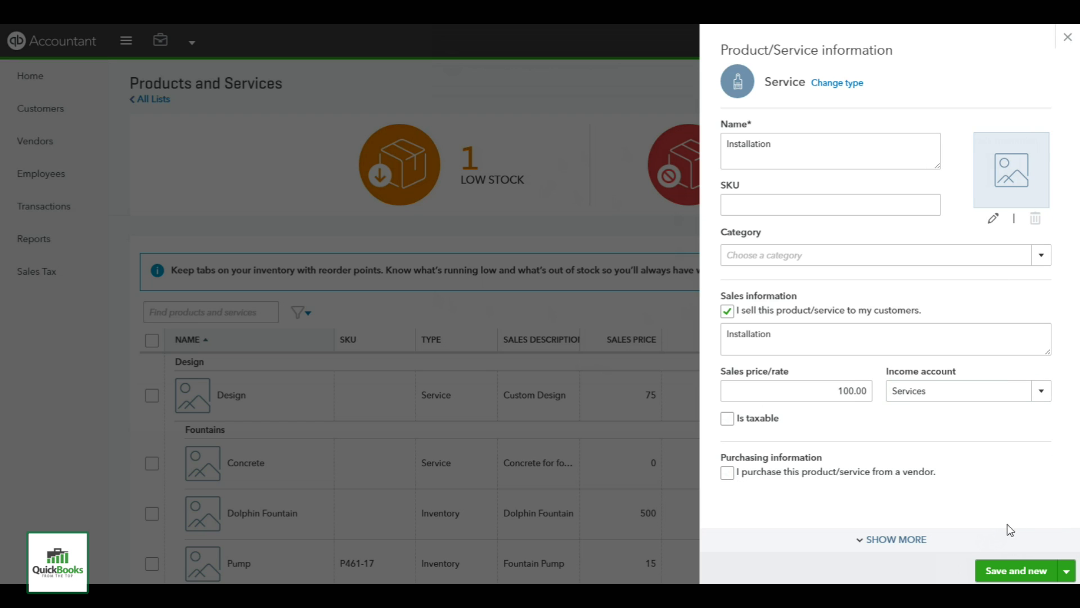
{"action": "left_click", "coordinate": [1066, 570]}
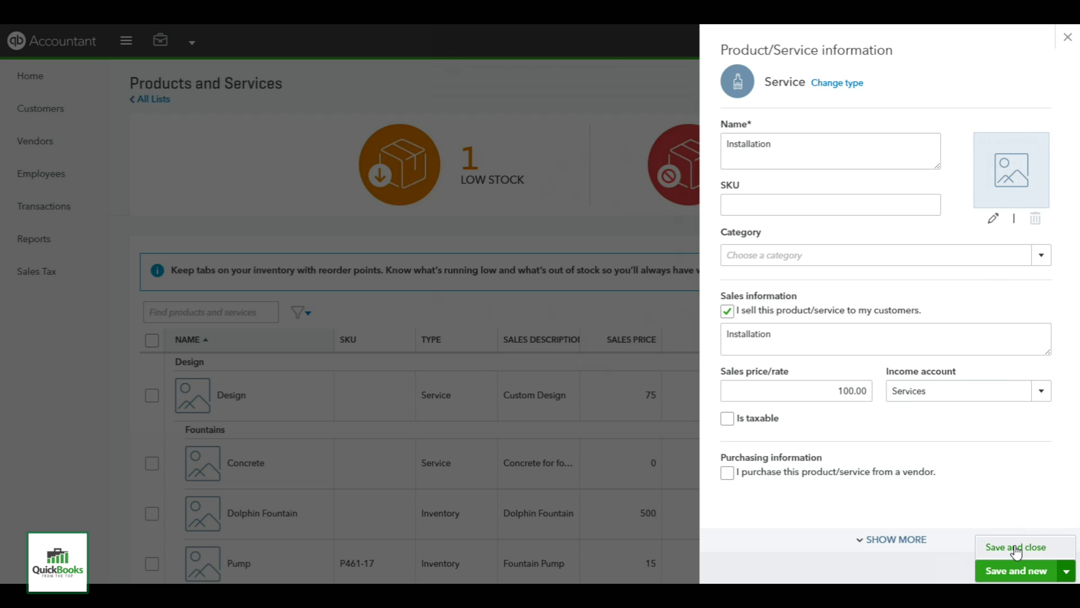
{"action": "left_click", "coordinate": [1016, 551]}
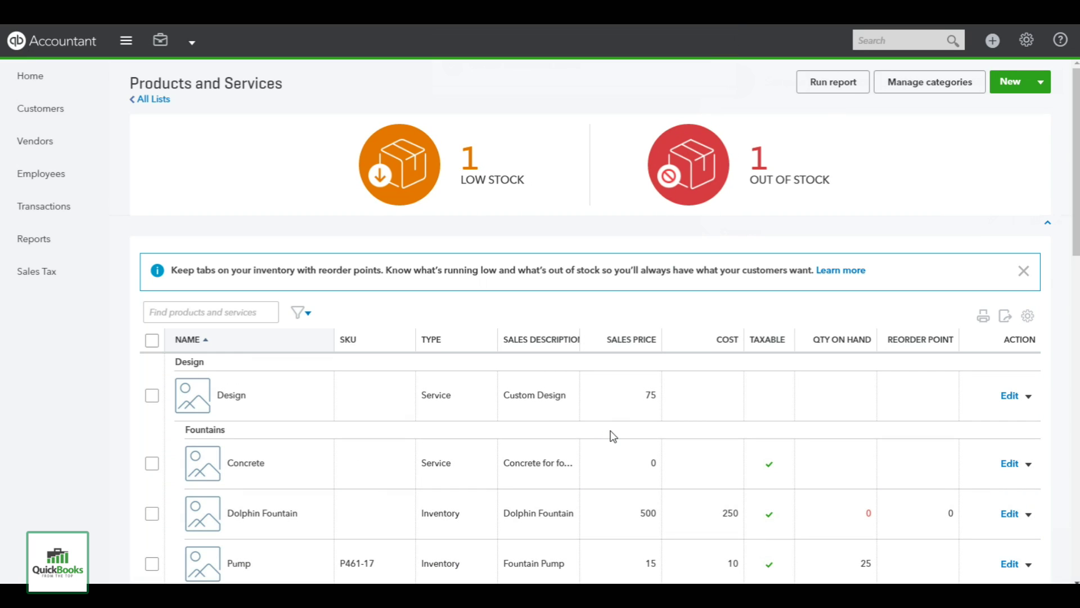
{"action": "scroll", "coordinate": [613, 437], "scroll_direction": "down", "scroll_amount": 8}
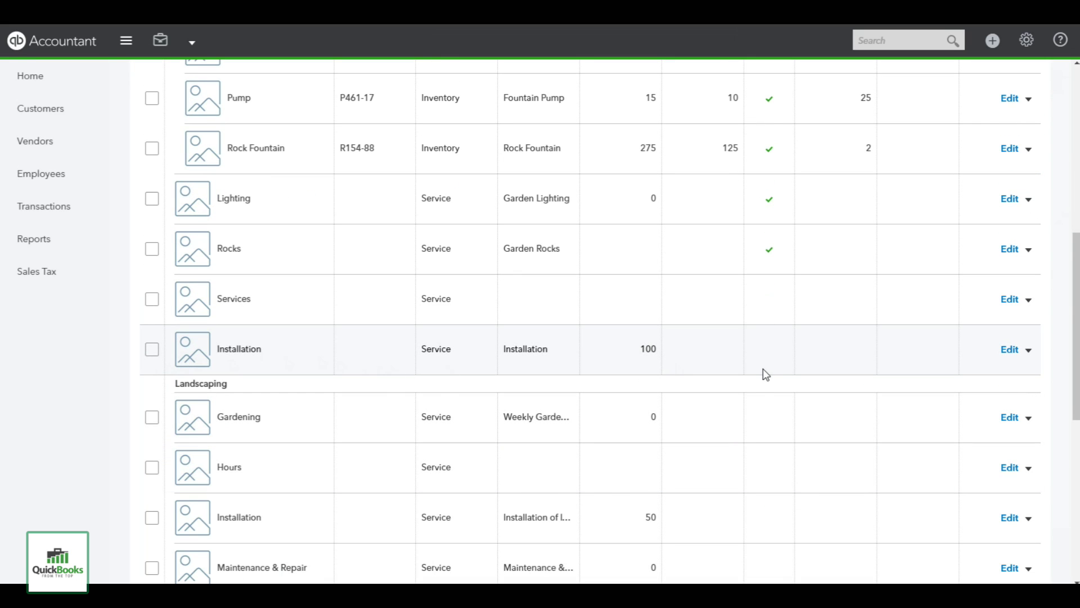
{"action": "scroll", "coordinate": [762, 372], "scroll_direction": "up", "scroll_amount": 8}
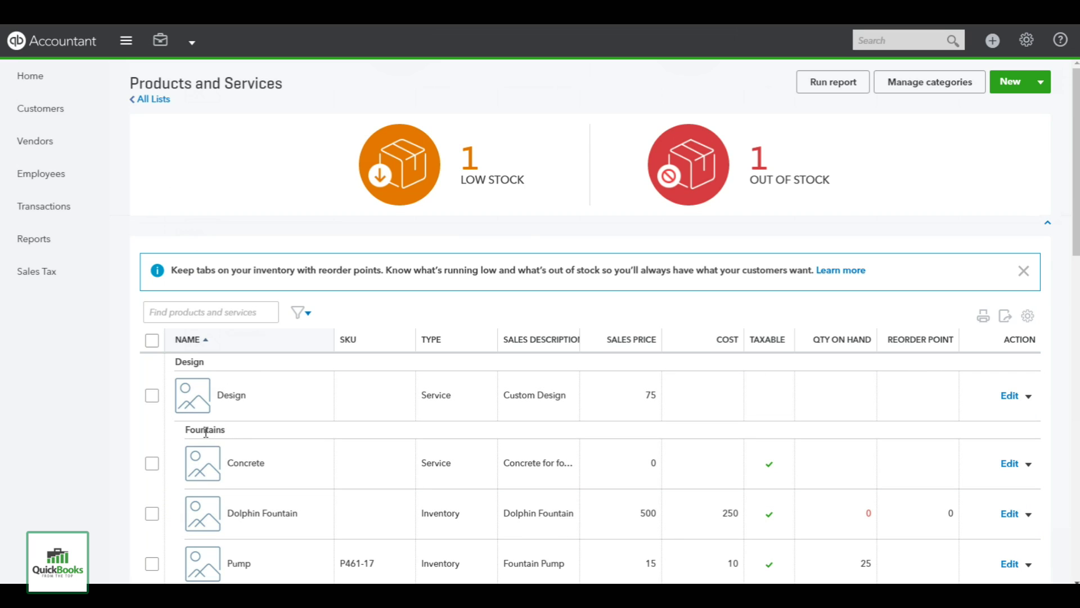
{"action": "left_click", "coordinate": [1028, 515]}
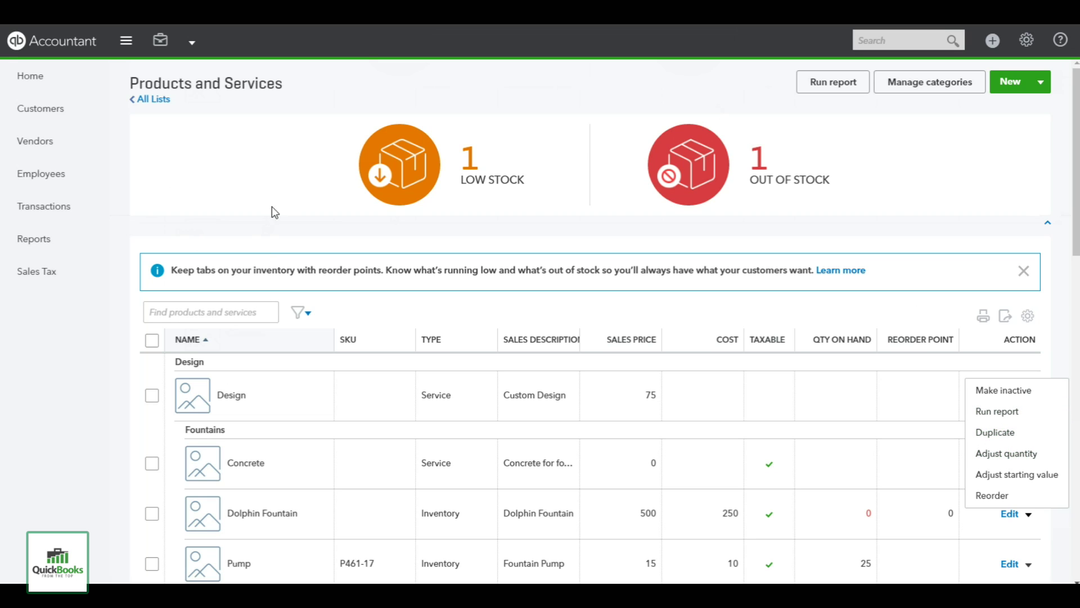
- Open the Norton Lumber and Building Materials vendor and start a new bill from it
{"action": "left_click", "coordinate": [31, 147]}
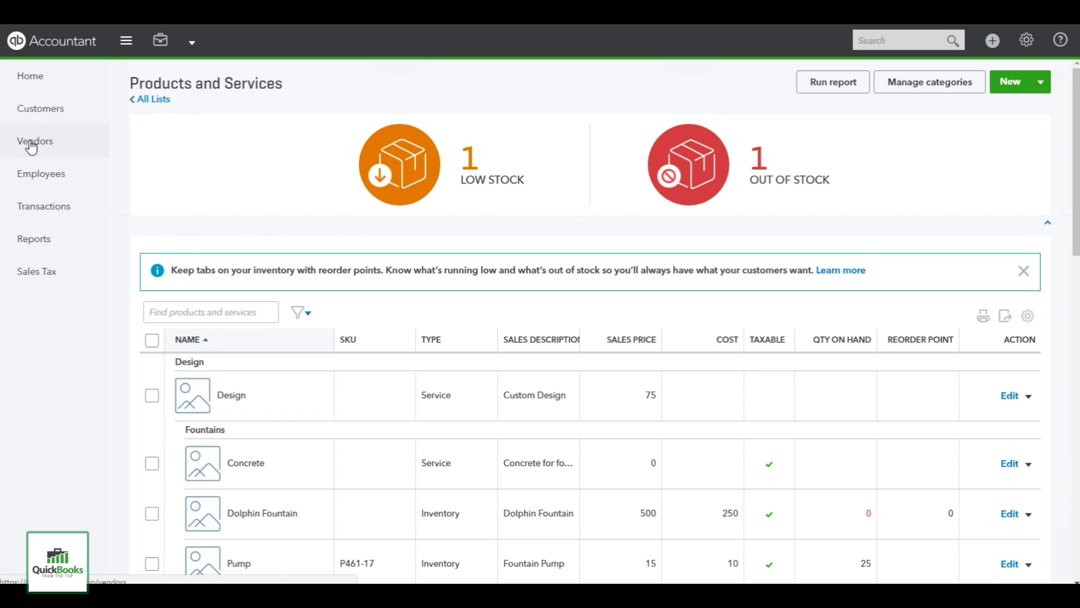
{"action": "left_click", "coordinate": [31, 146]}
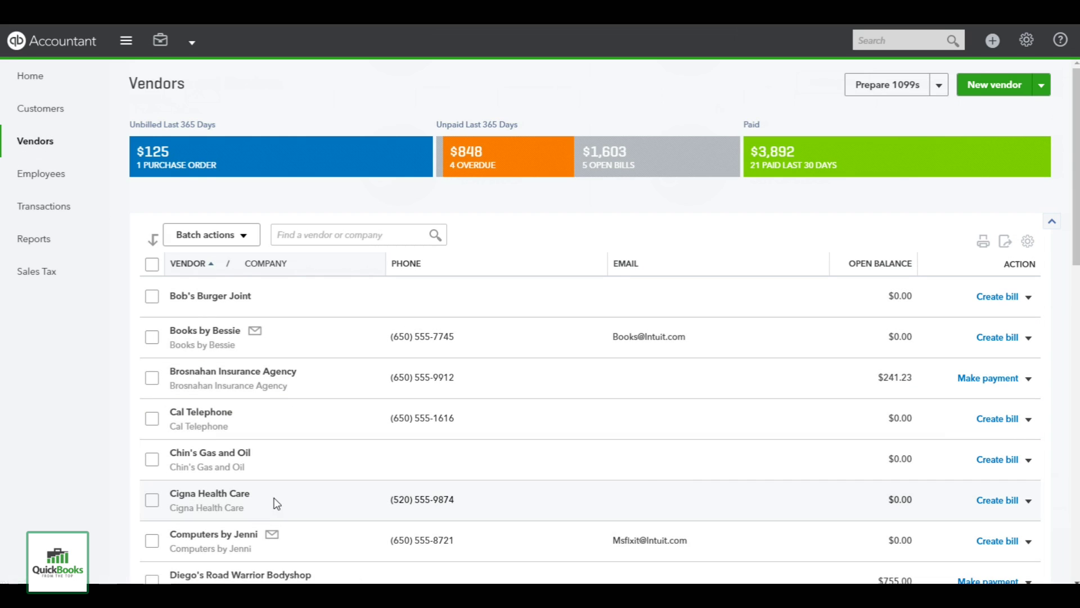
{"action": "scroll", "coordinate": [697, 489], "scroll_direction": "down", "scroll_amount": 8}
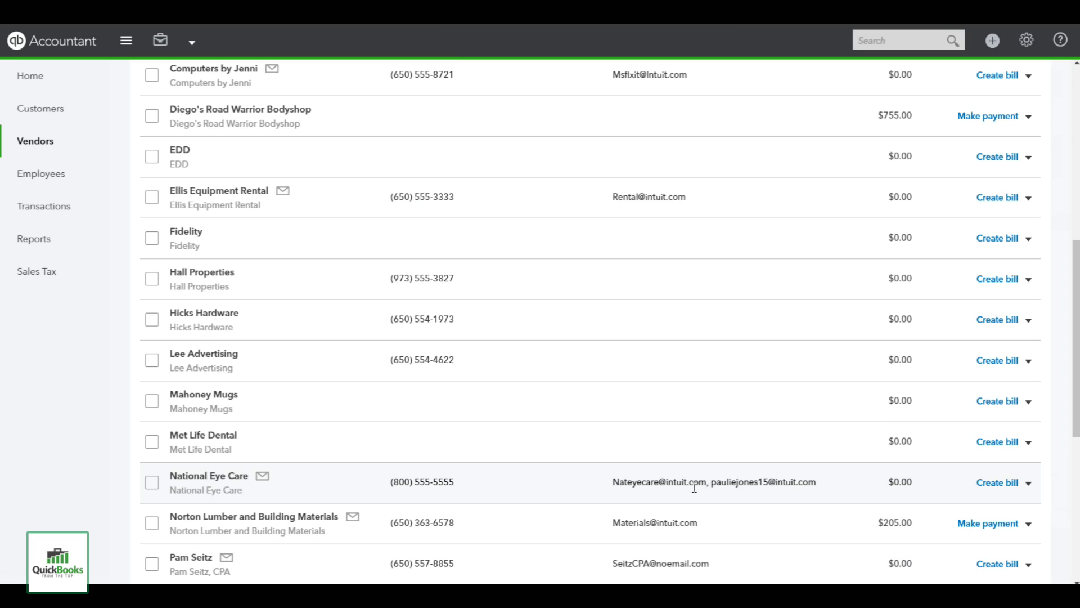
{"action": "left_click", "coordinate": [255, 517]}
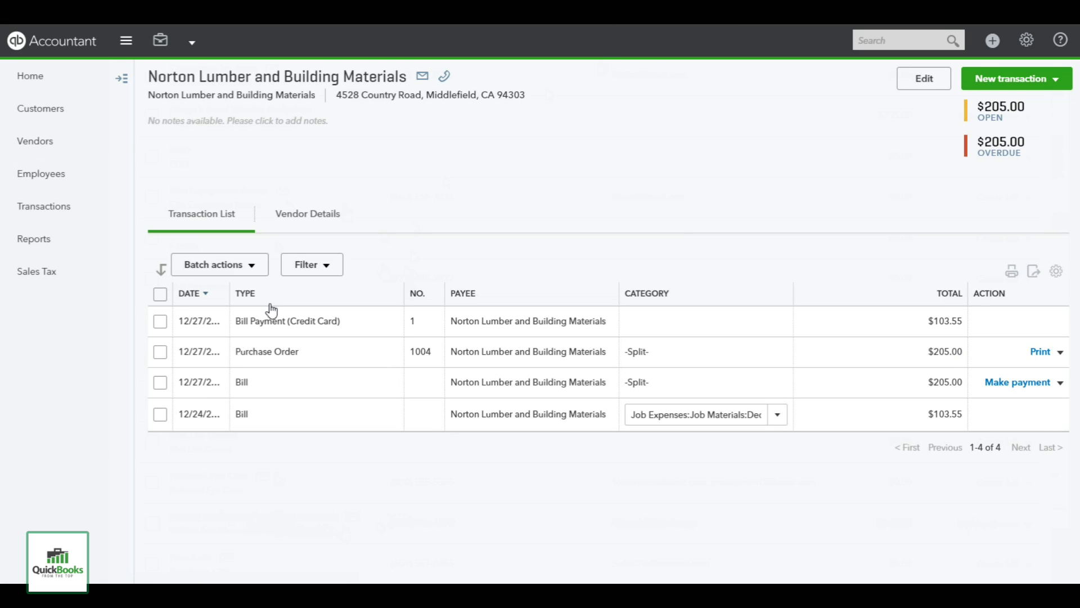
{"action": "left_click", "coordinate": [1058, 80]}
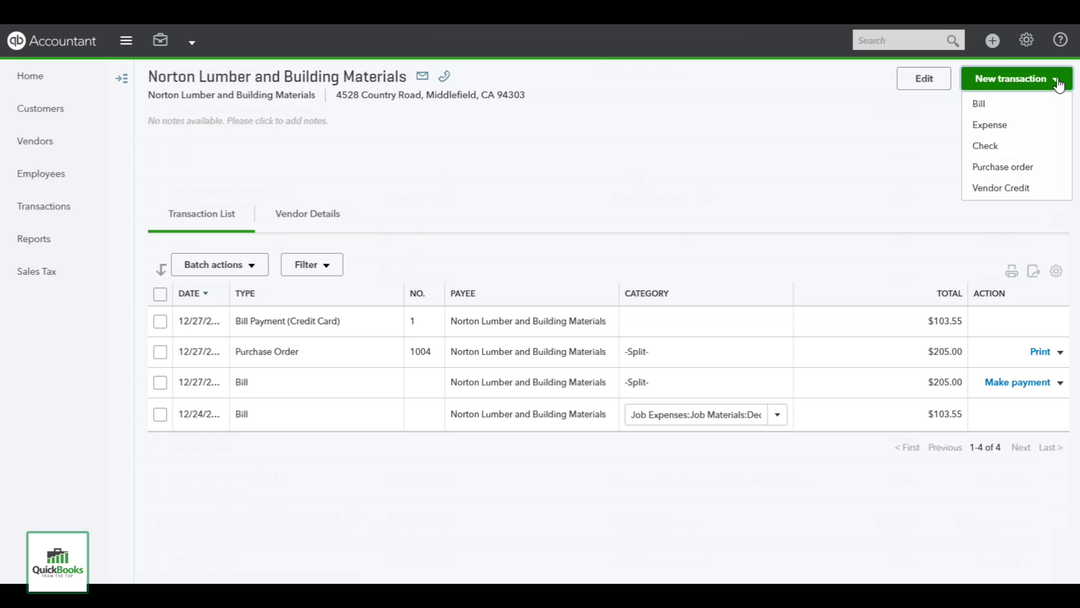
{"action": "left_click", "coordinate": [983, 107]}
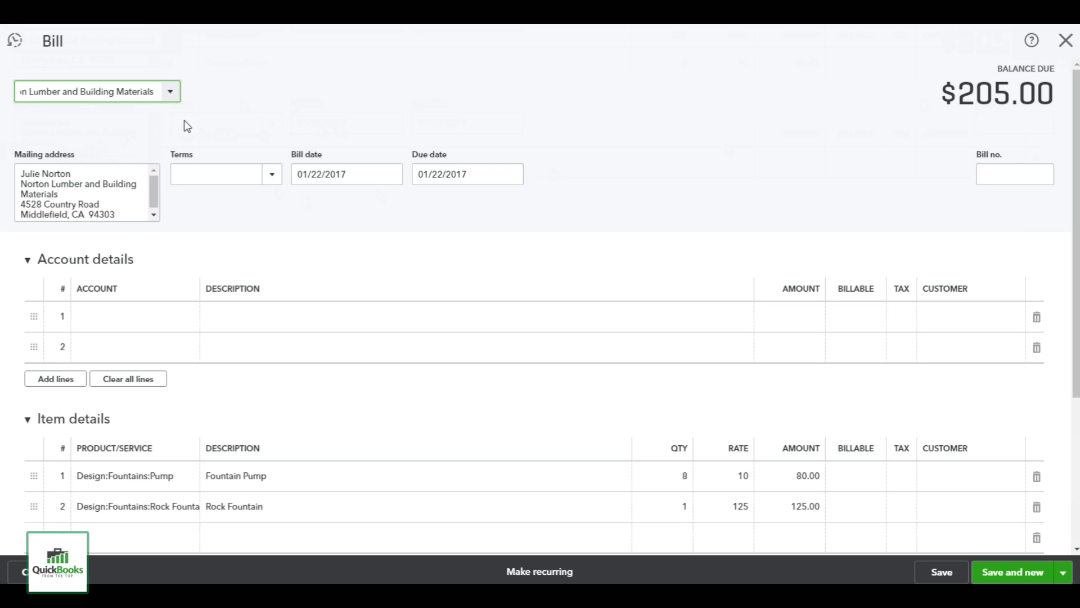
- Choose Net 30 terms and enter 12345 as the bill number
{"action": "left_click", "coordinate": [271, 176]}
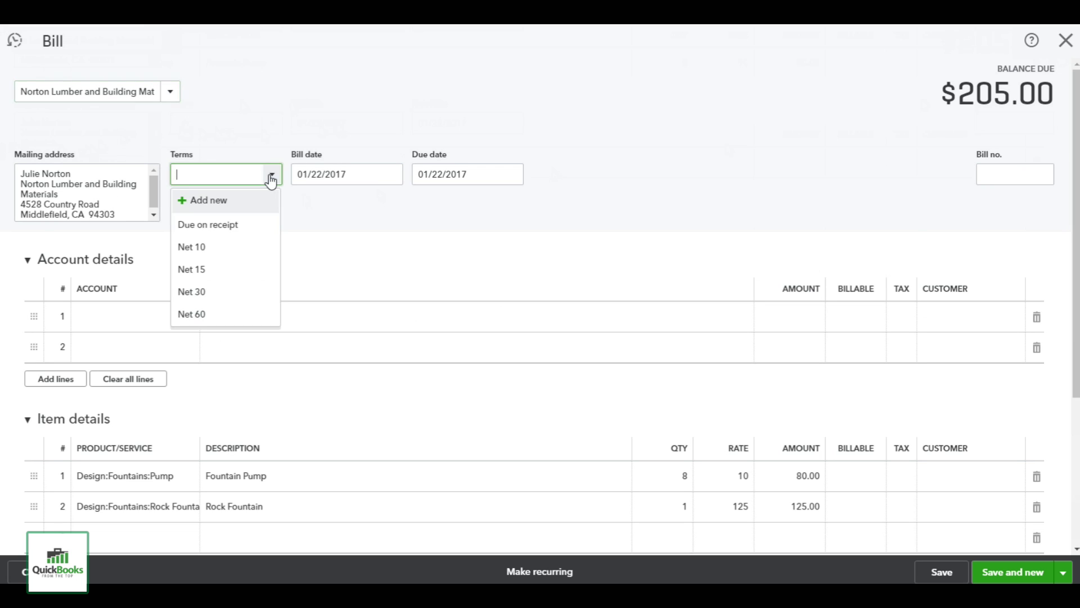
{"action": "left_click", "coordinate": [205, 292]}
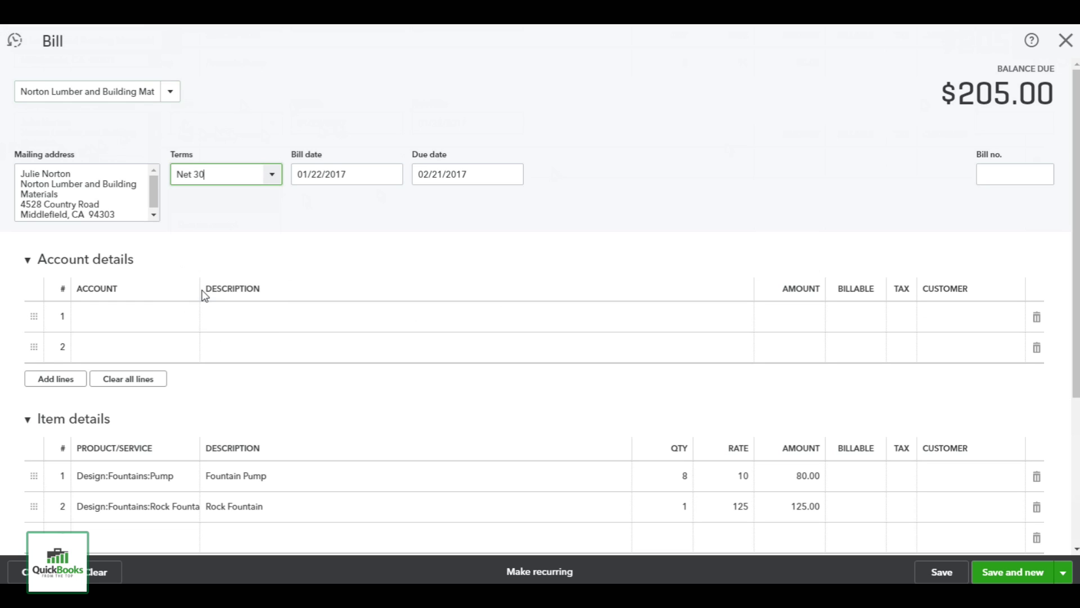
{"action": "left_click", "coordinate": [1005, 174]}
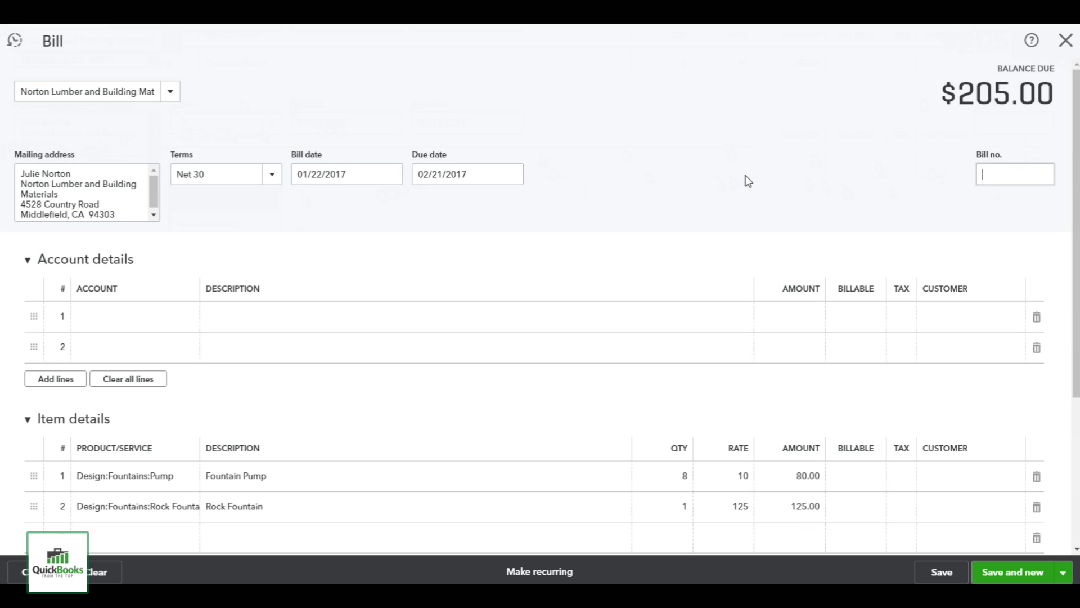
{"action": "type", "text": "12345"}
{"action": "scroll", "coordinate": [707, 265], "scroll_direction": "down", "scroll_amount": 1}
{"action": "scroll", "coordinate": [707, 266], "scroll_direction": "down", "scroll_amount": 4}
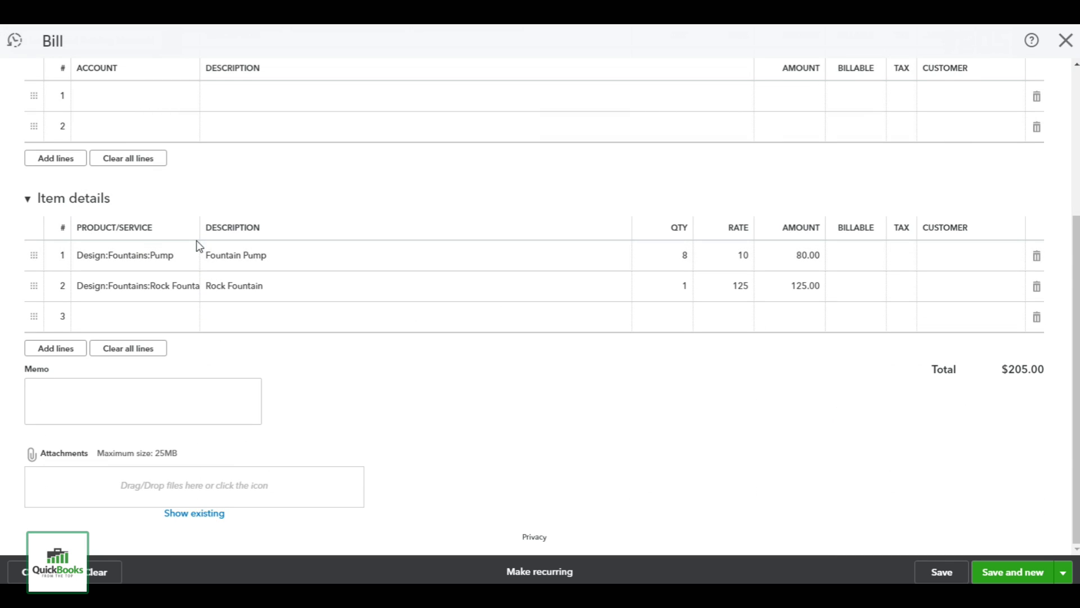
{"action": "scroll", "coordinate": [202, 231], "scroll_direction": "up", "scroll_amount": 4}
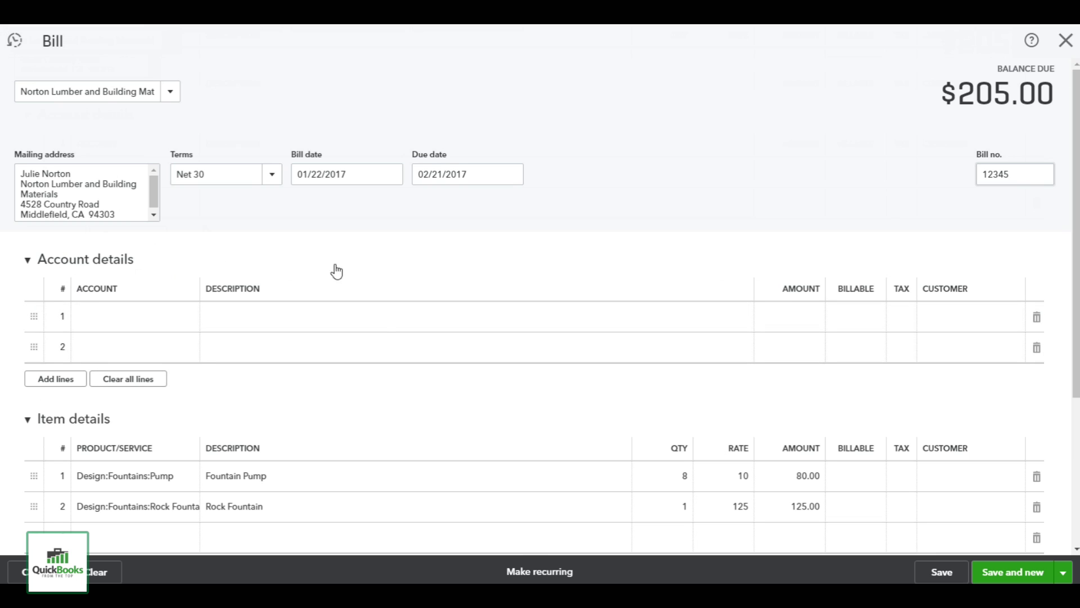
{"action": "left_click", "coordinate": [188, 318]}
{"action": "left_click", "coordinate": [188, 319]}
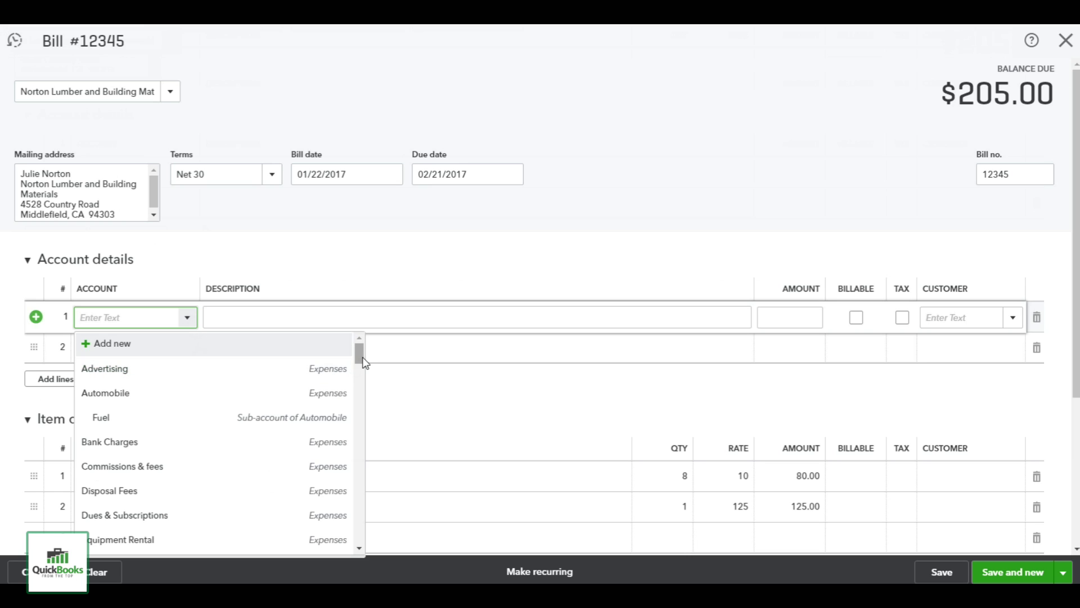
- Add an Office Expenses account line described Freight for 50.00
{"action": "left_click_drag", "start_coordinate": [363, 362], "coordinate": [380, 396]}
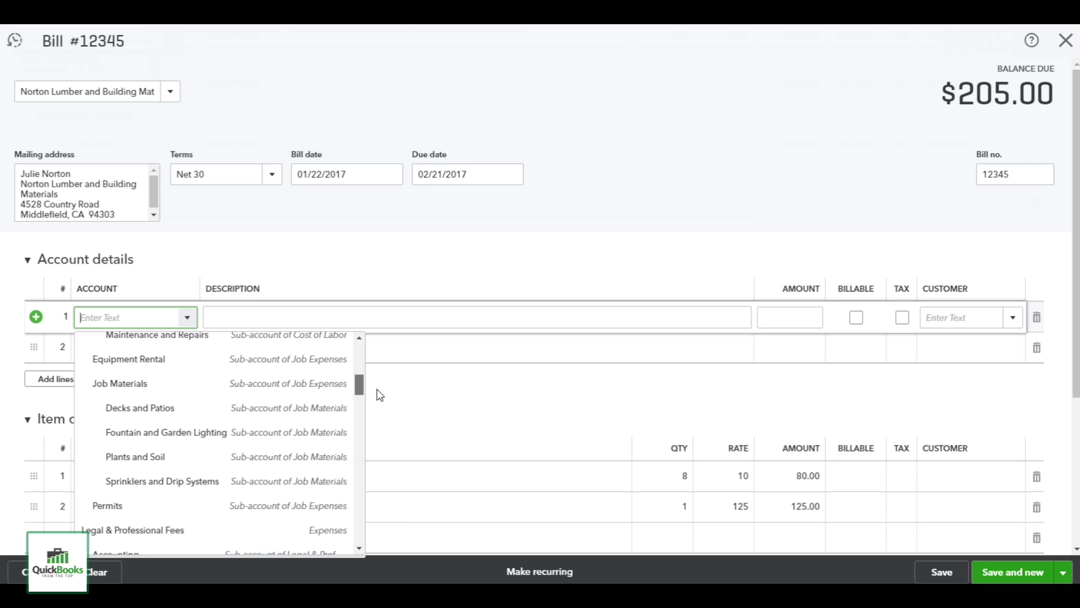
{"action": "left_click_drag", "start_coordinate": [380, 396], "coordinate": [386, 422]}
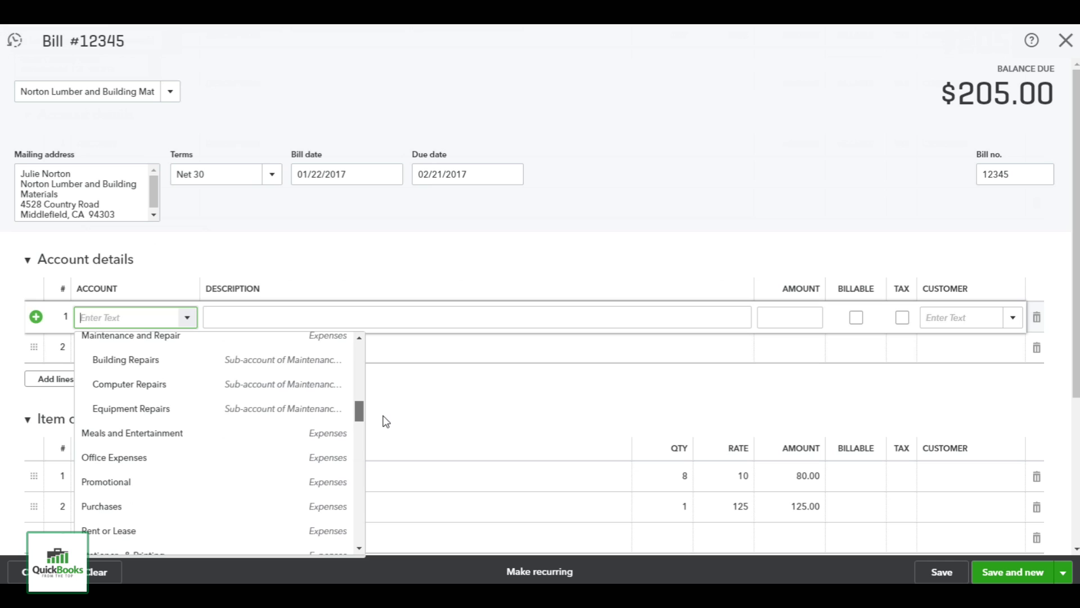
{"action": "left_click", "coordinate": [126, 459]}
{"action": "left_click", "coordinate": [273, 317]}
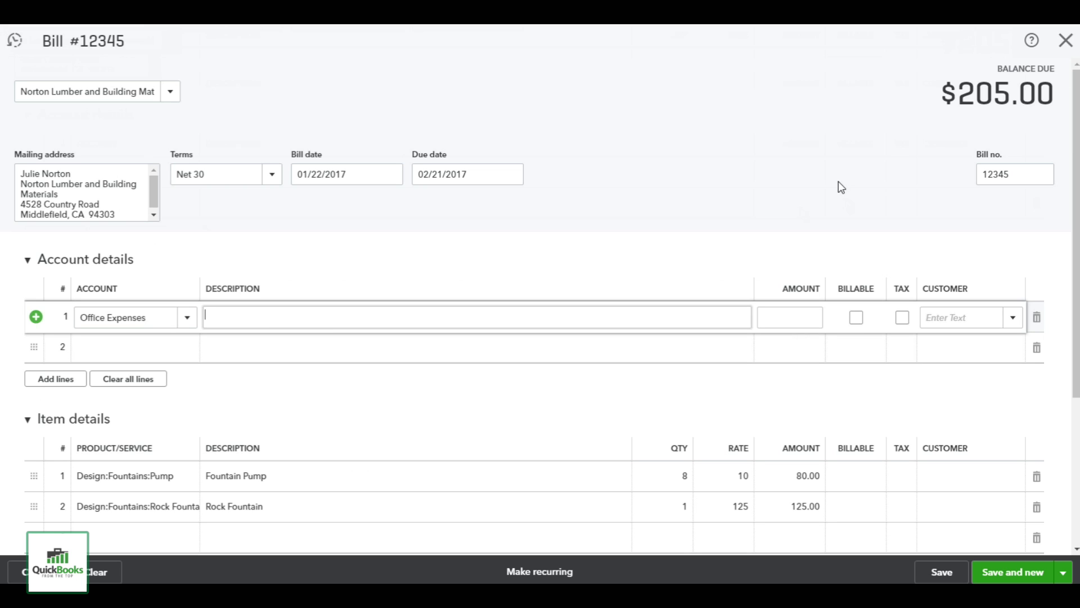
{"action": "type", "text": "Freight"}
{"action": "key", "text": "Tab"}
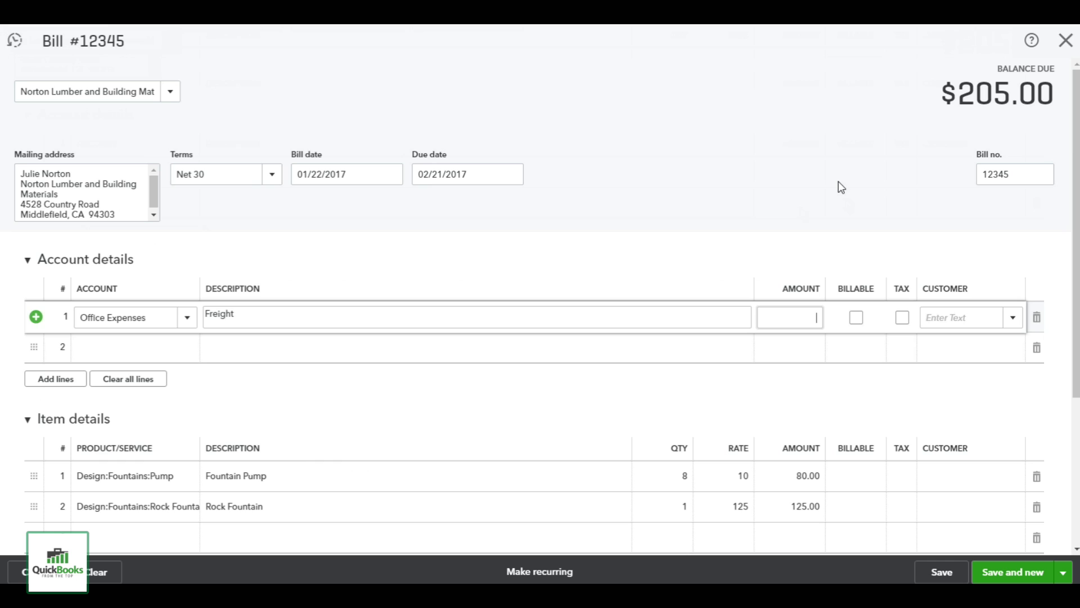
{"action": "type", "text": "50.00"}
{"action": "key", "text": "Tab"}
- Make the Freight line billable to the customer and delete the Fountain Pump line
{"action": "left_click", "coordinate": [856, 317]}
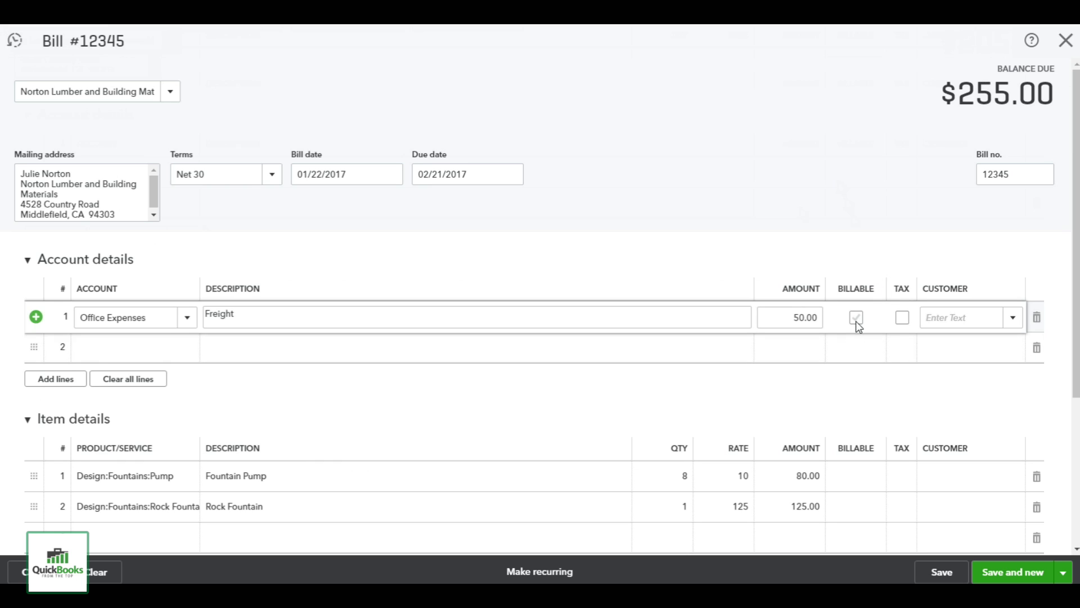
{"action": "left_click", "coordinate": [857, 317]}
{"action": "left_click", "coordinate": [1014, 319]}
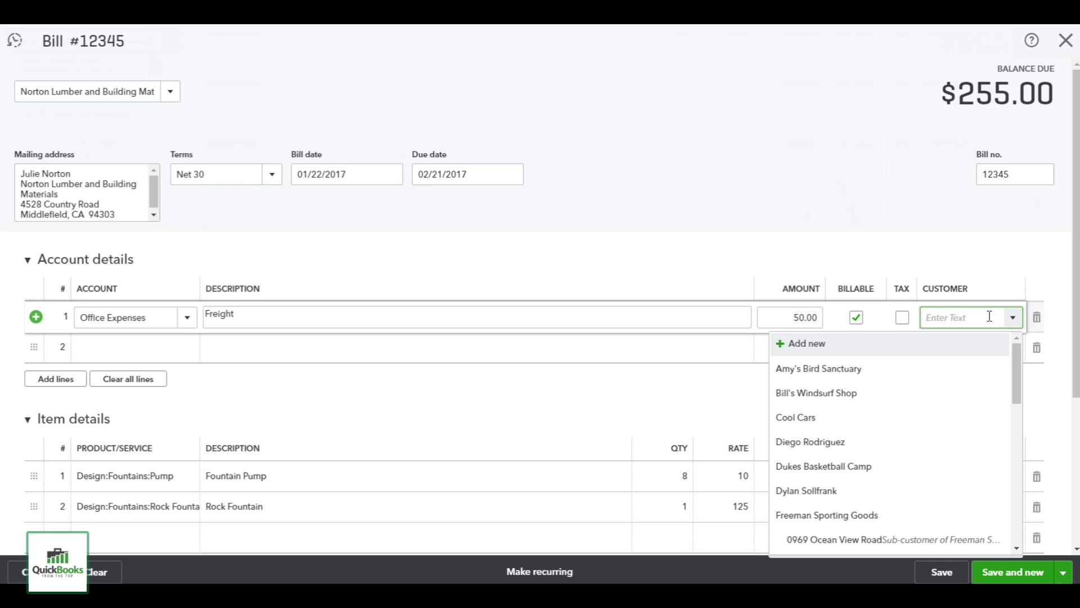
{"action": "left_click", "coordinate": [817, 492]}
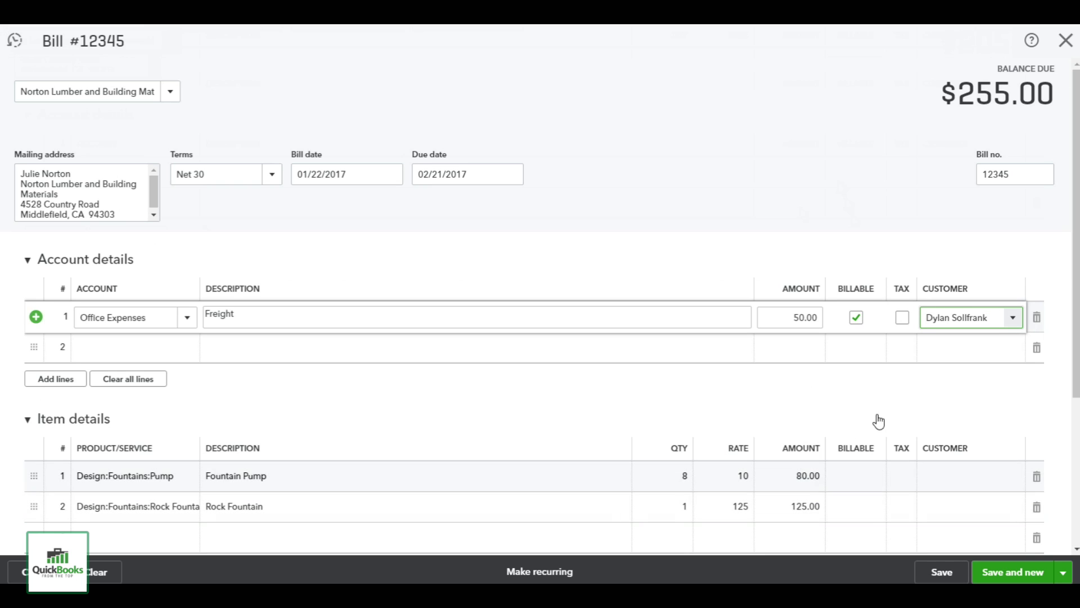
{"action": "scroll", "coordinate": [453, 320], "scroll_direction": "down", "scroll_amount": 4}
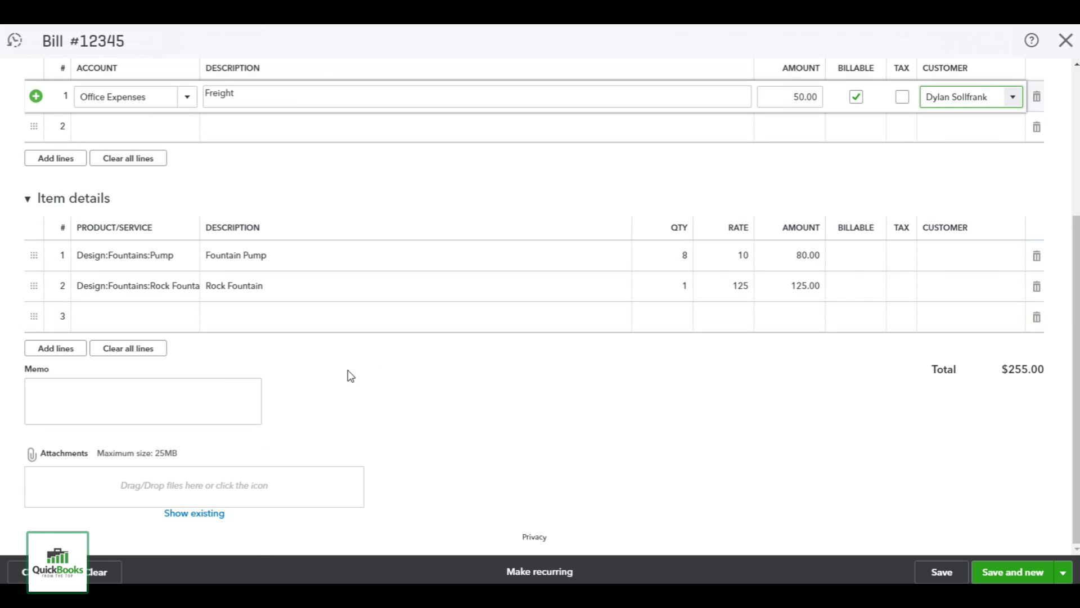
{"action": "left_click", "coordinate": [1037, 260]}
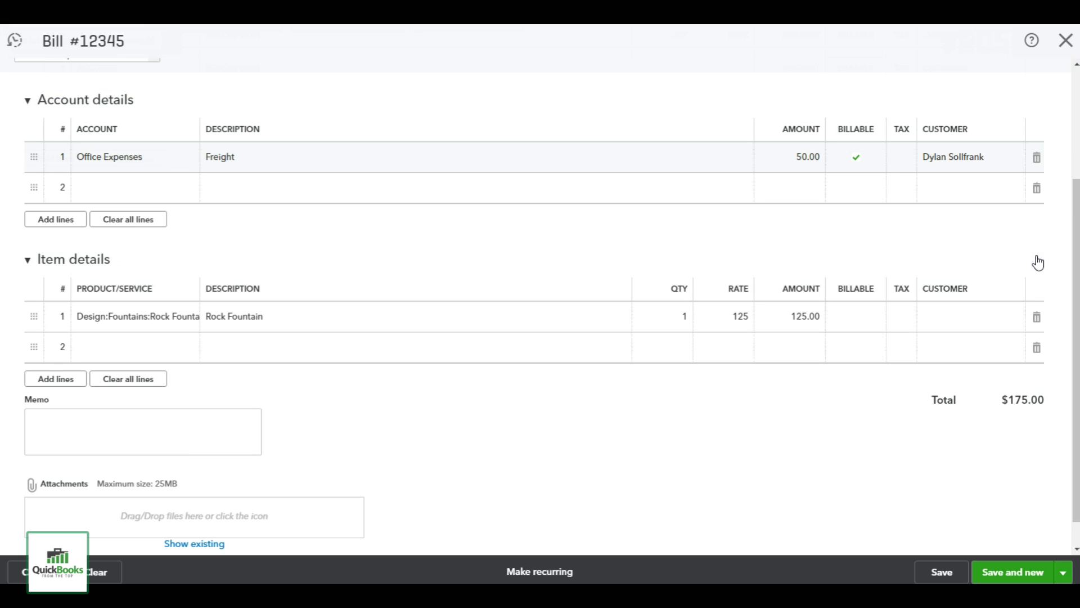
- Delete the Rock Fountain line and add Design:Fountains:Dolphin Fountain with quantity 1
{"action": "left_click", "coordinate": [1037, 320]}
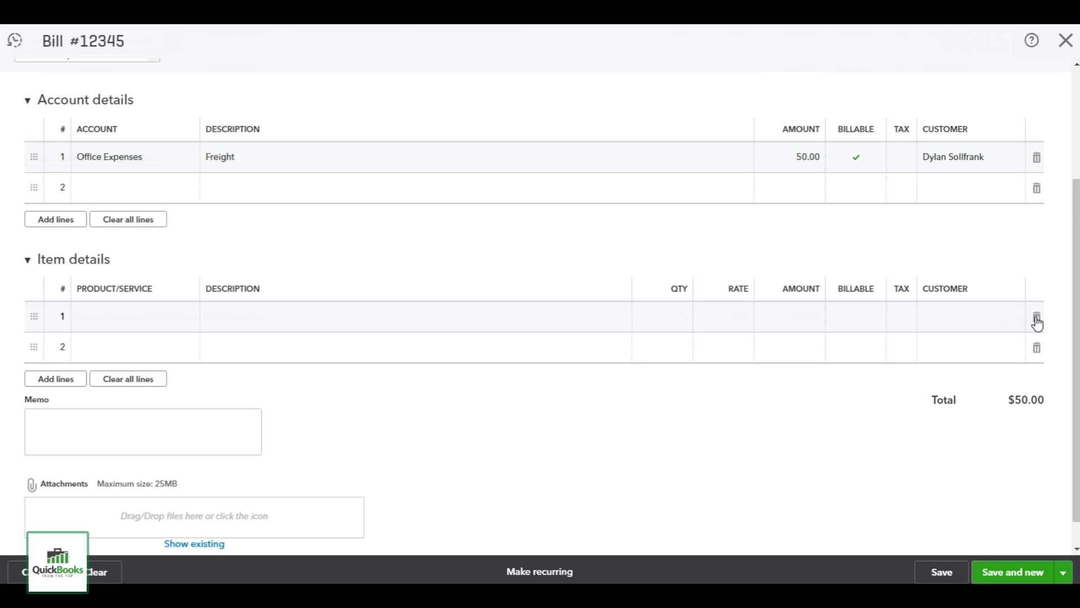
{"action": "left_click", "coordinate": [176, 322]}
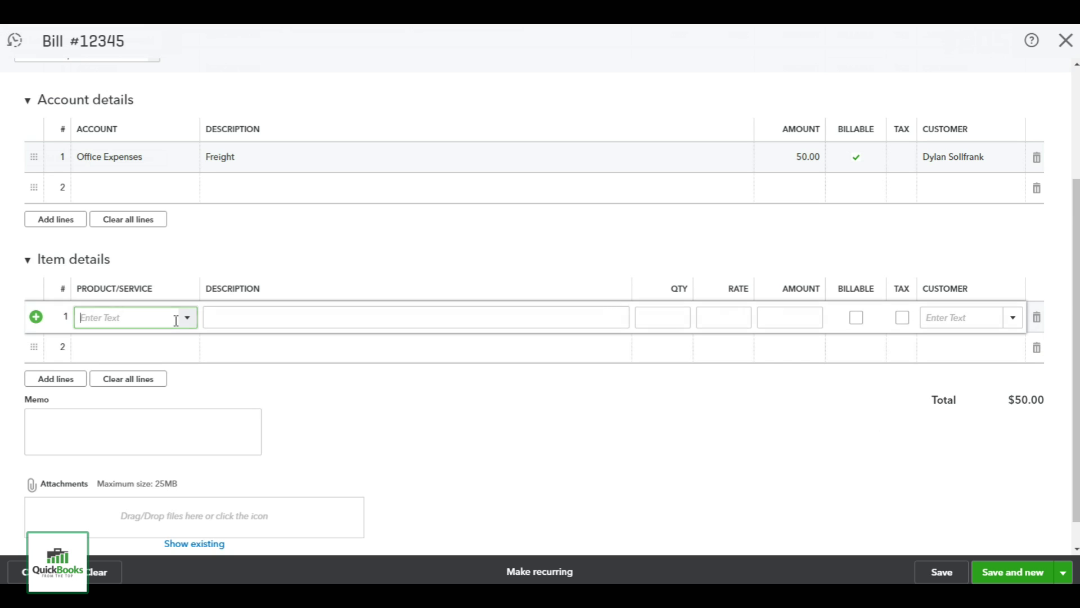
{"action": "type", "text": "Design:Fountains:Dolphin Fountainl"}
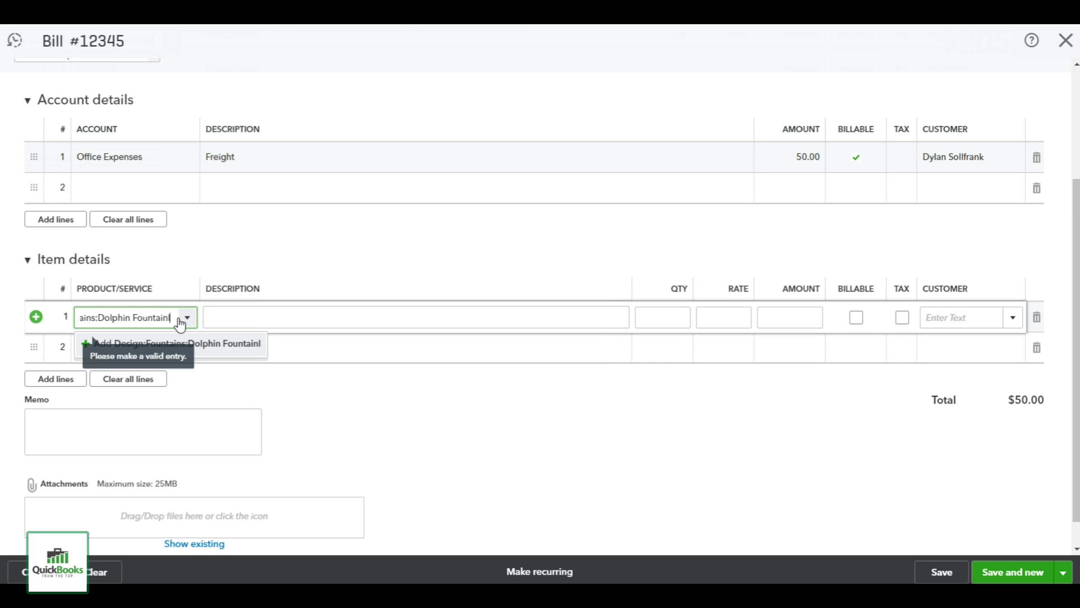
{"action": "key", "text": "BackSpace"}
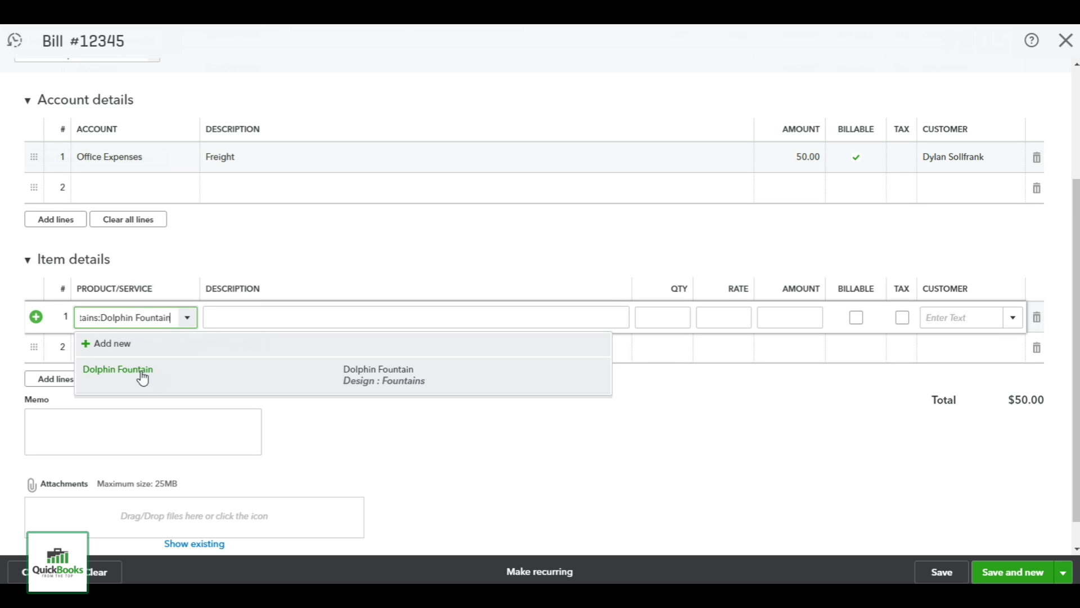
{"action": "left_click", "coordinate": [140, 375]}
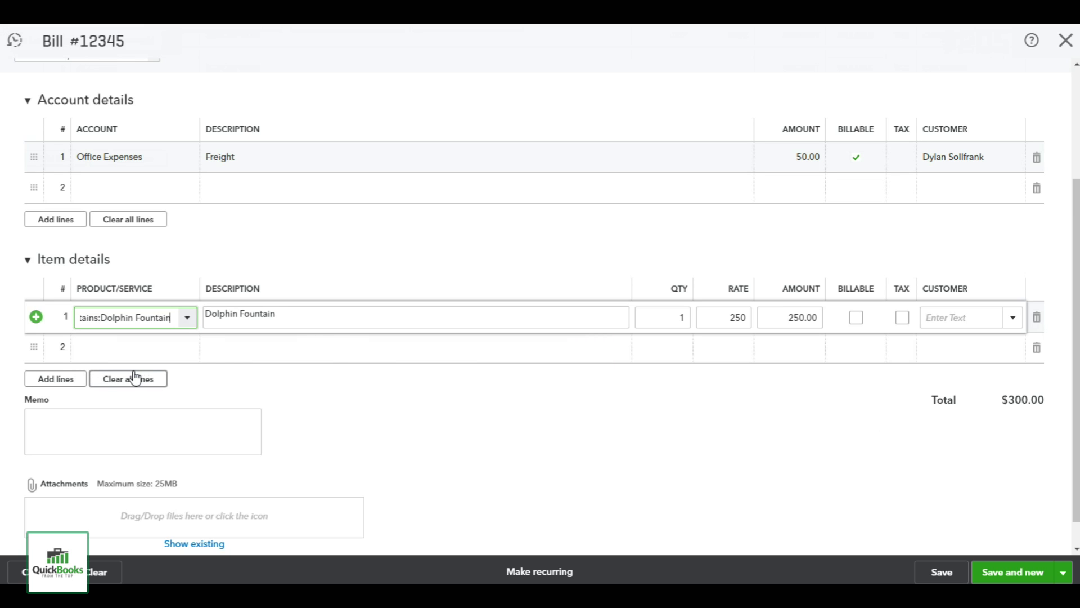
{"action": "left_click", "coordinate": [323, 318]}
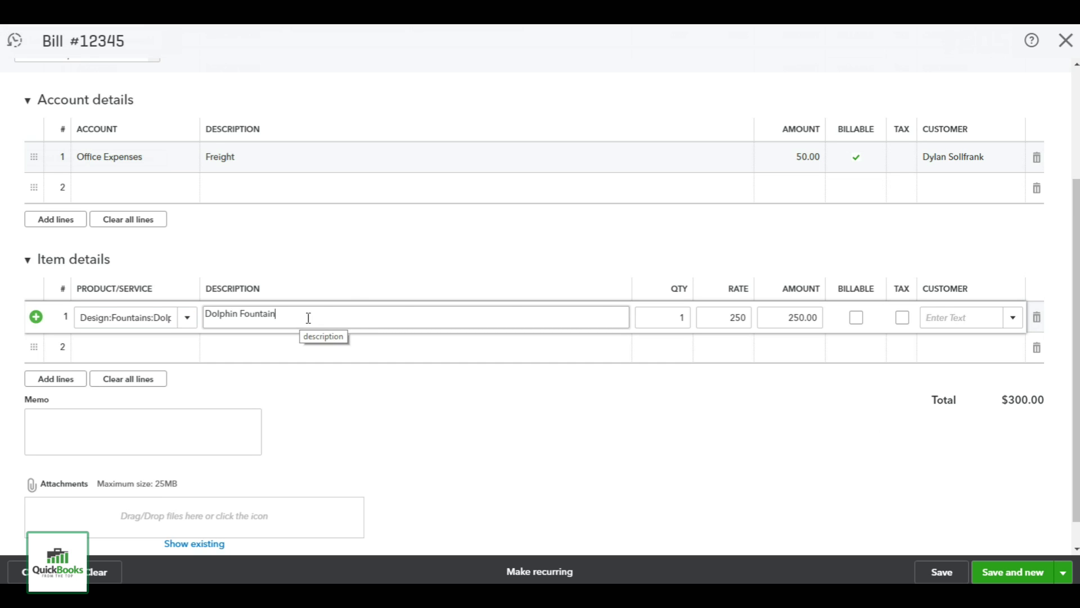
{"action": "left_click", "coordinate": [681, 317]}
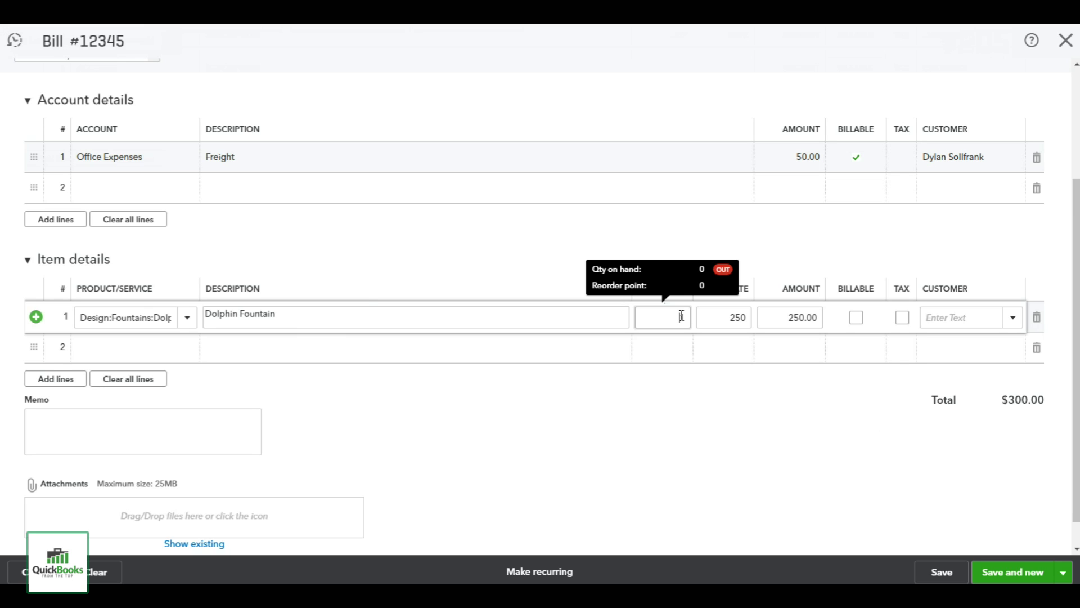
{"action": "type", "text": "1"}
{"action": "left_click", "coordinate": [711, 323]}
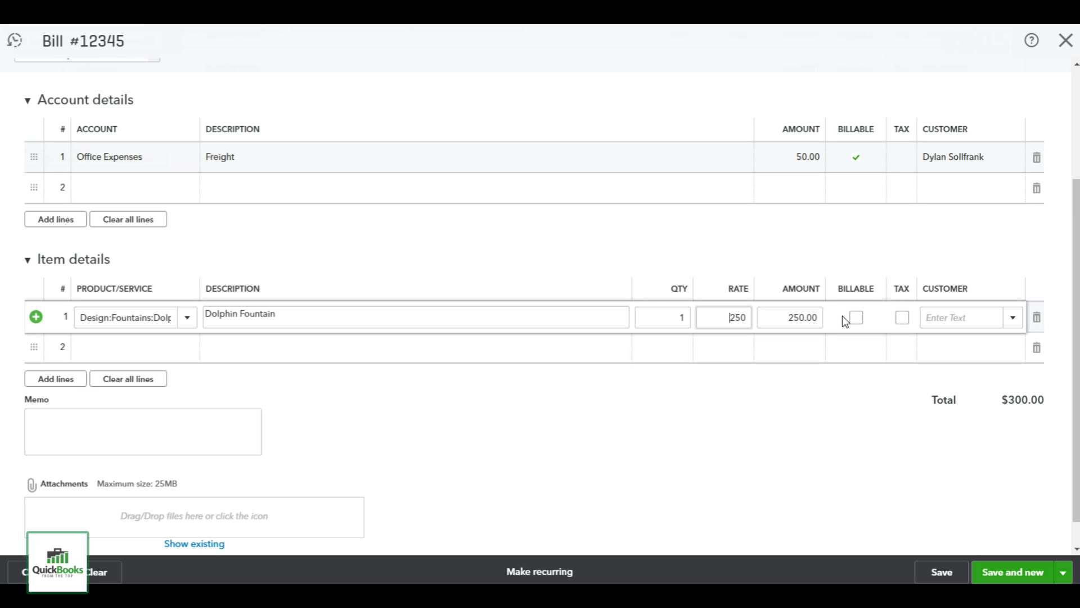
- Mark the Dolphin Fountain line billable and taxable for the customer, then save and close the bill
{"action": "left_click", "coordinate": [902, 318]}
{"action": "left_click", "coordinate": [947, 320]}
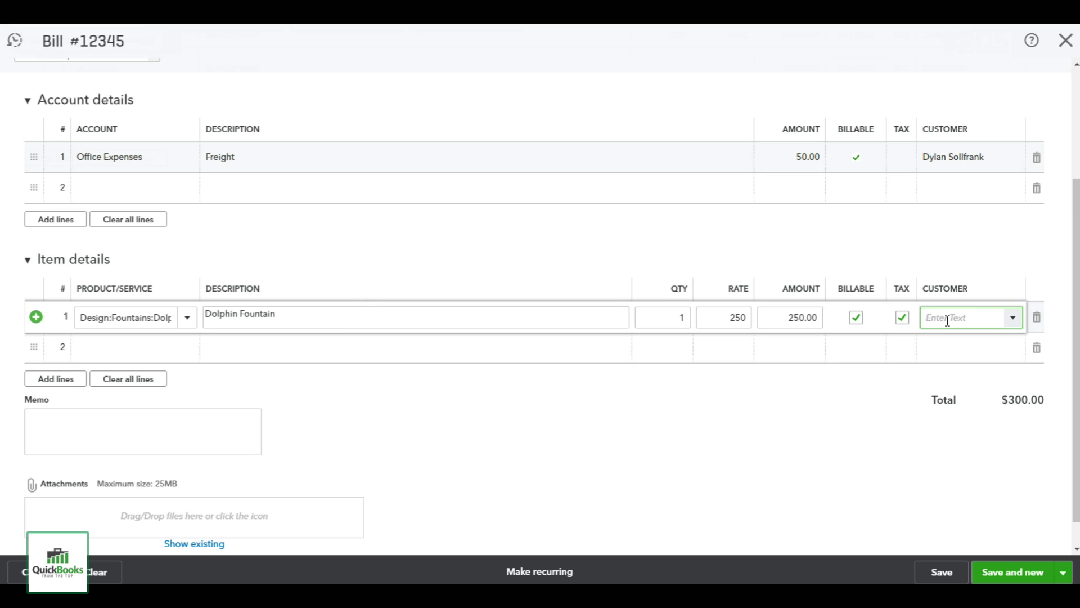
{"action": "type", "text": "driguez"}
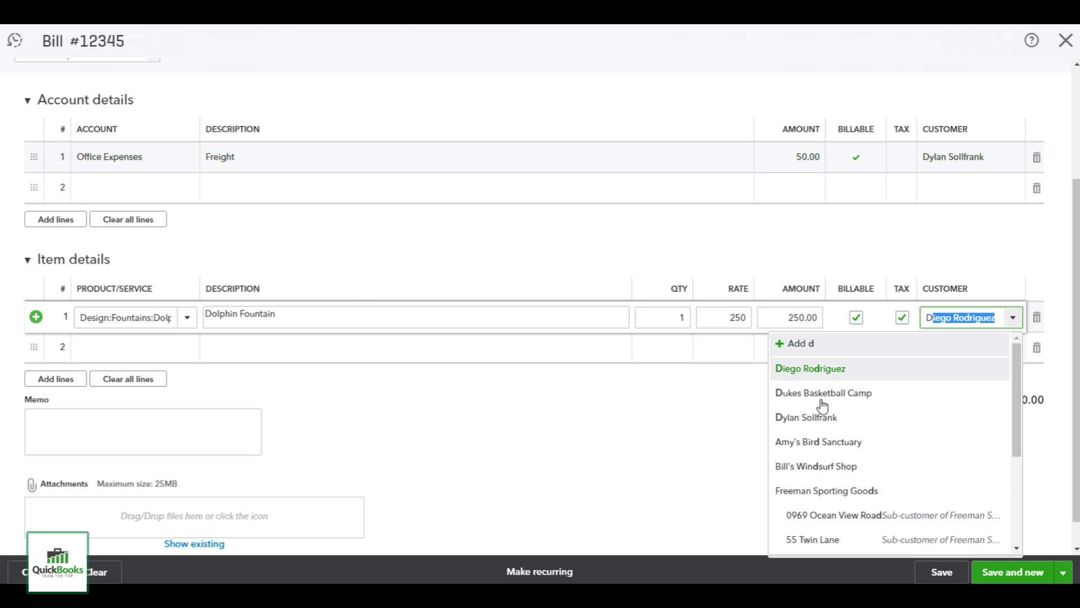
{"action": "left_click", "coordinate": [806, 417]}
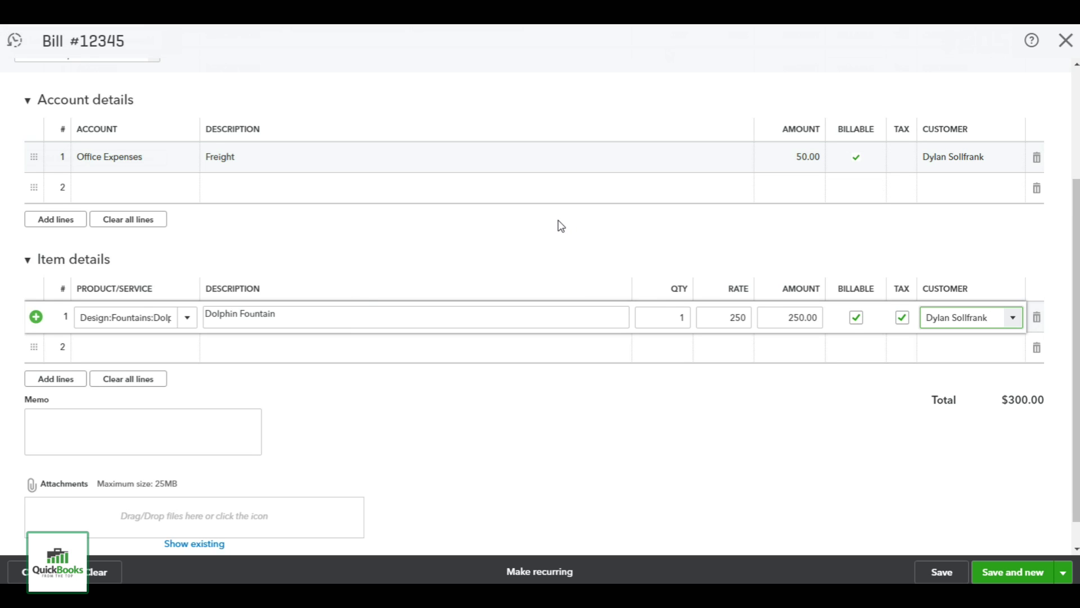
{"action": "scroll", "coordinate": [557, 227], "scroll_direction": "down", "scroll_amount": 1}
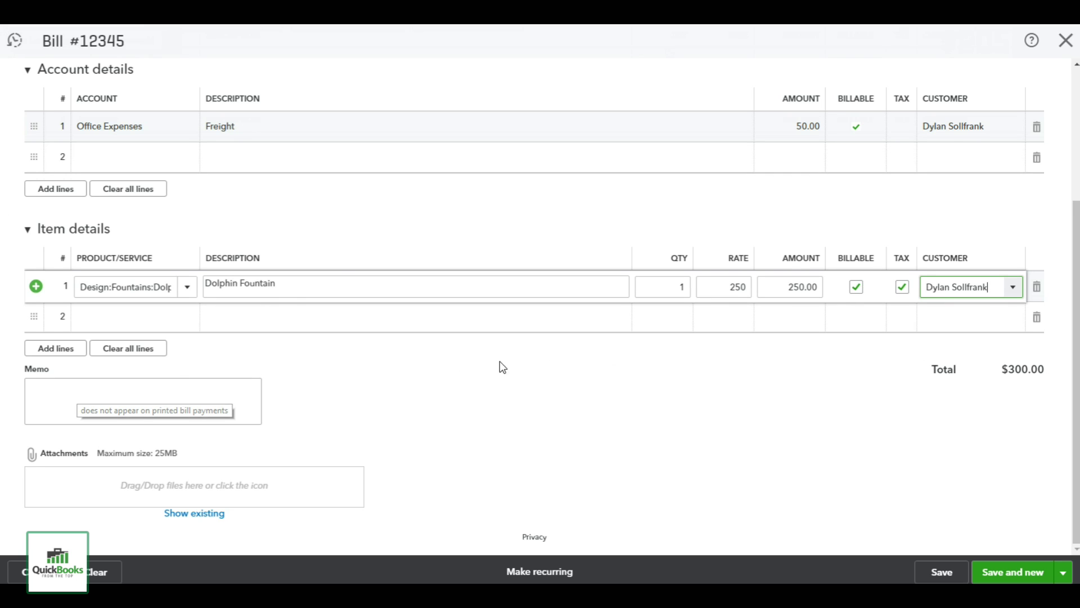
{"action": "mouse_move", "coordinate": [535, 582]}
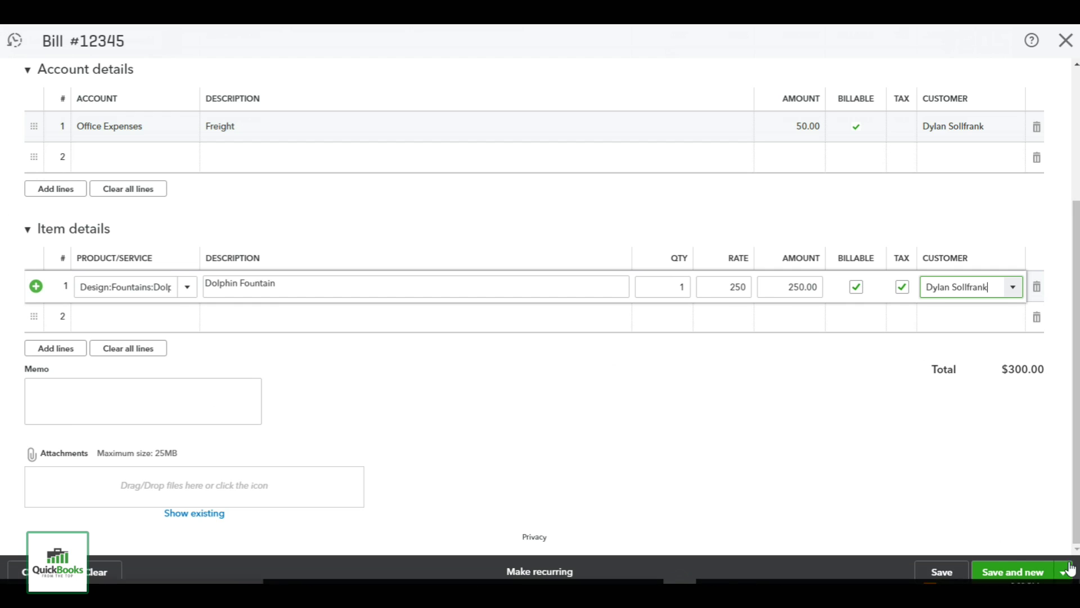
{"action": "left_click", "coordinate": [1004, 549]}
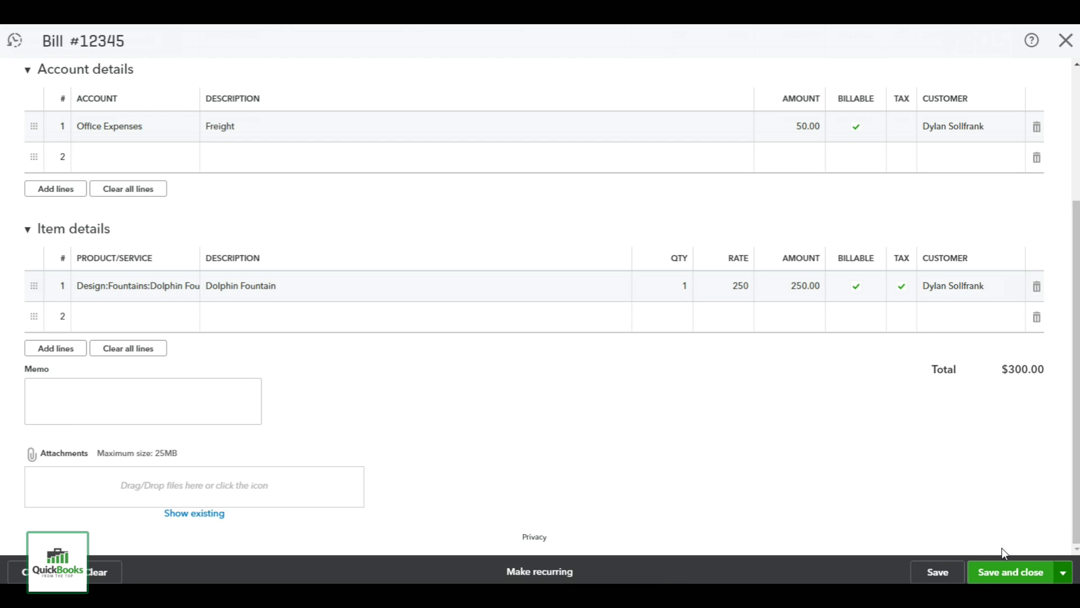
{"action": "key", "text": "ctrl+alt+s"}
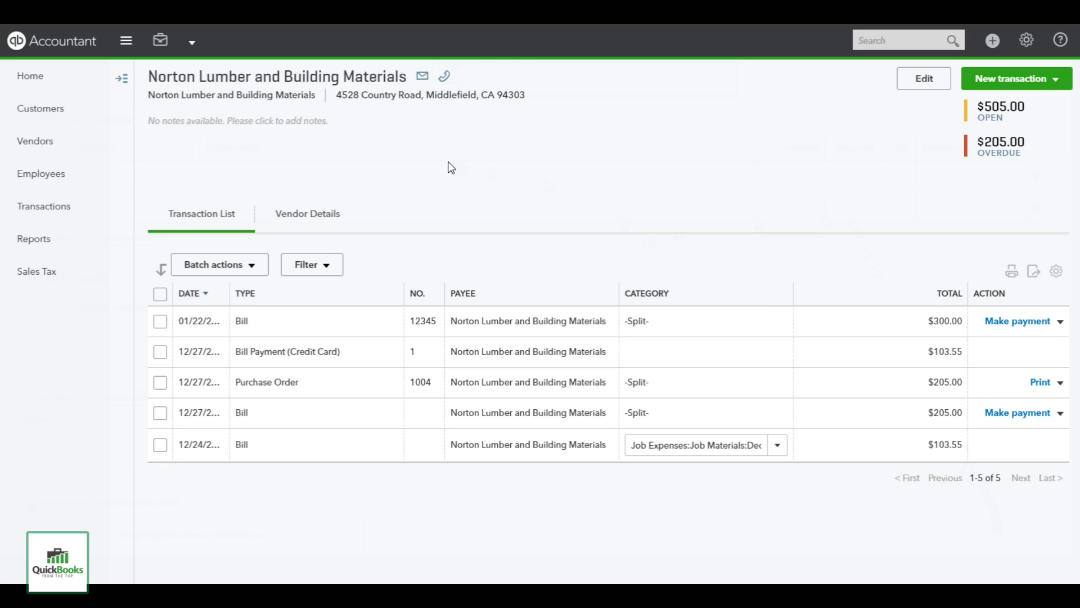
{"action": "left_click", "coordinate": [30, 120]}
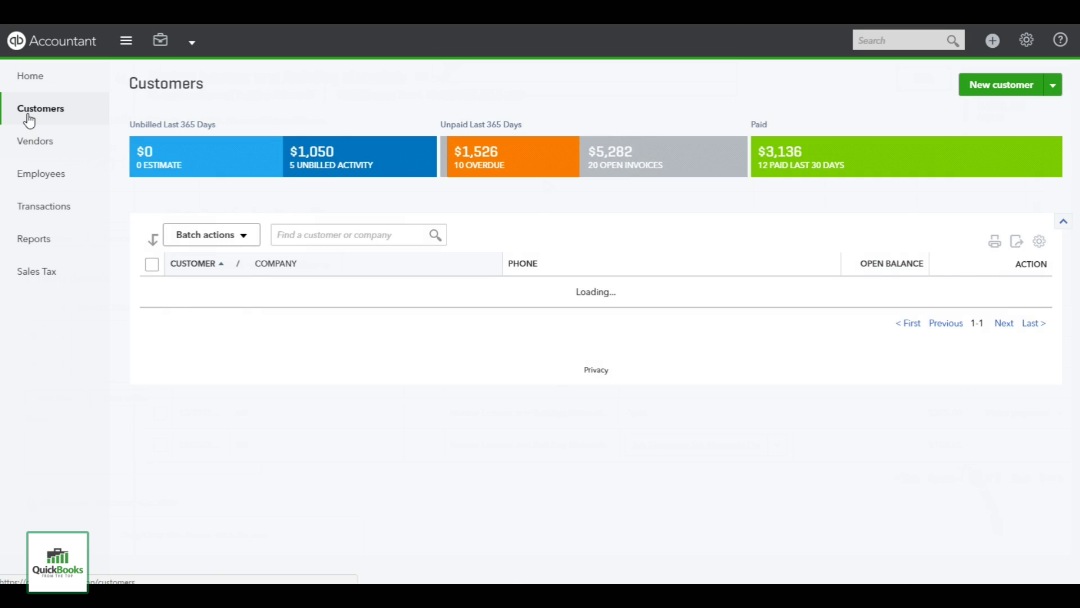
- Create an invoice for the customer showing the $250.00 Dolphin Fountain and $50.00 Freight billable expenses
{"action": "scroll", "coordinate": [29, 119], "scroll_direction": "down", "scroll_amount": 10}
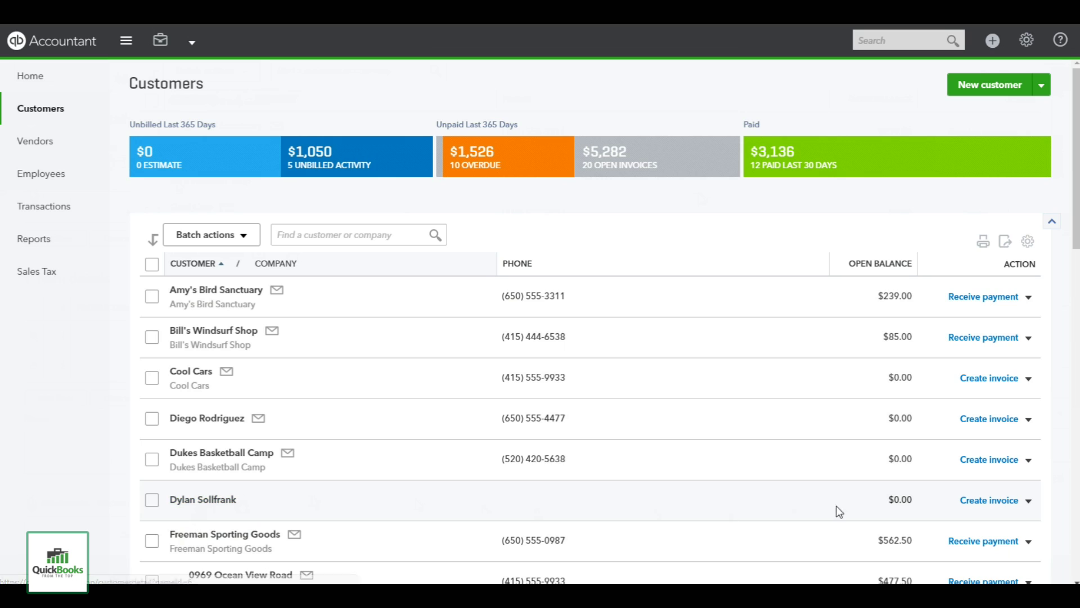
{"action": "left_click", "coordinate": [1003, 507]}
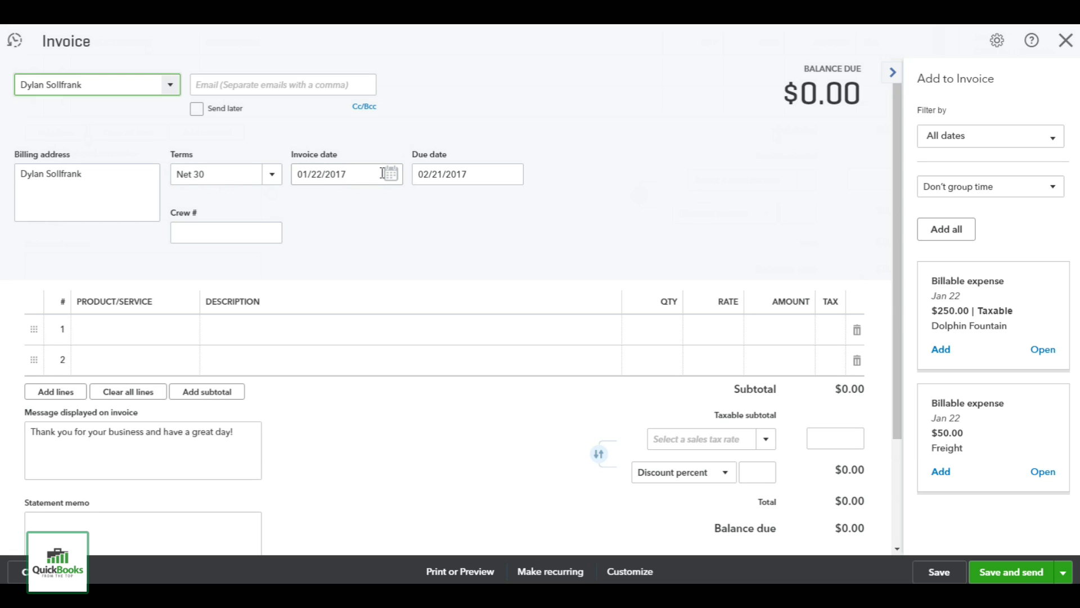
{"action": "left_click", "coordinate": [159, 334]}
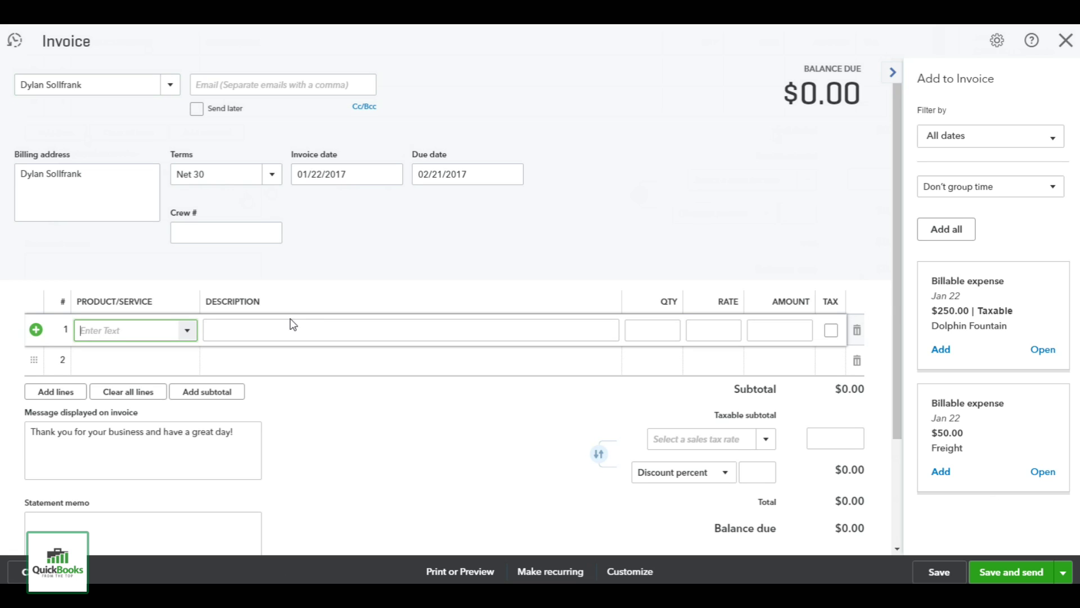
- Add the taxable Dolphin Fountain as line 1 at quantity 1 and rate 500 (amount 500.00)
{"action": "type", "text": "dol"}
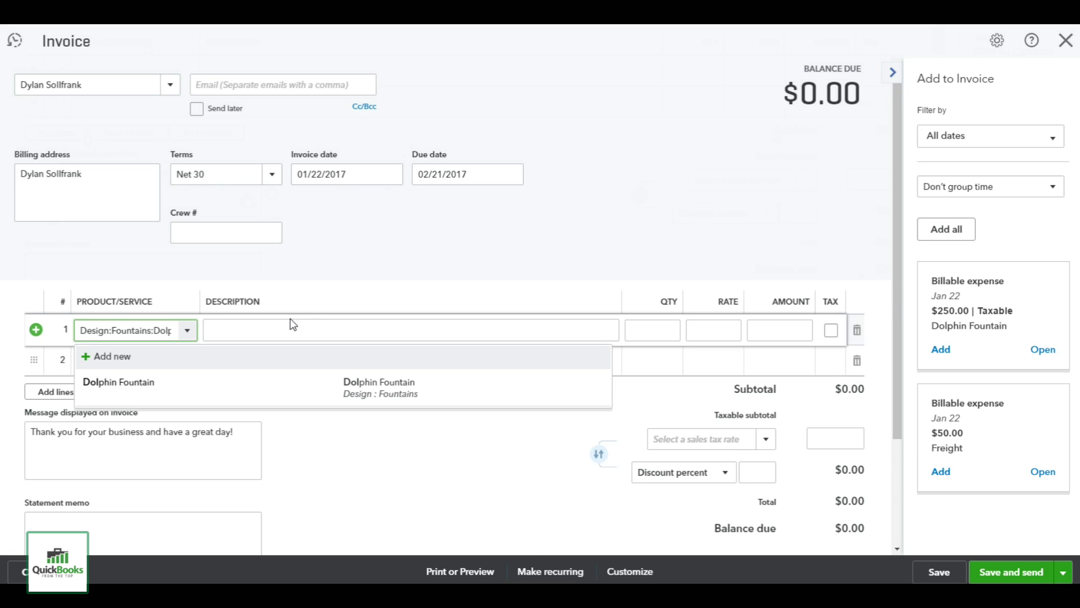
{"action": "left_click", "coordinate": [124, 388]}
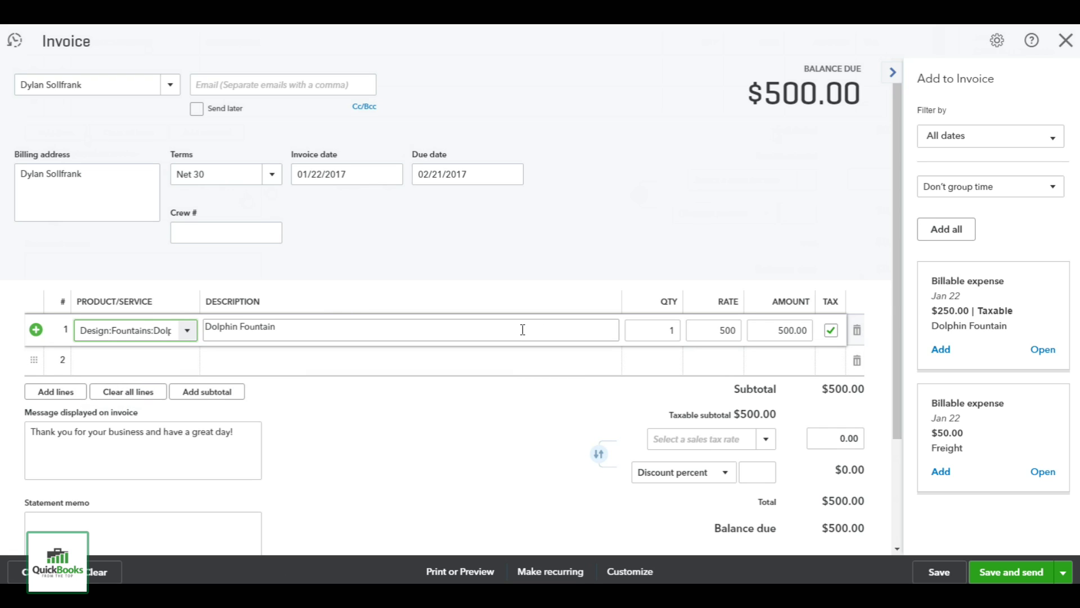
{"action": "left_click", "coordinate": [722, 329]}
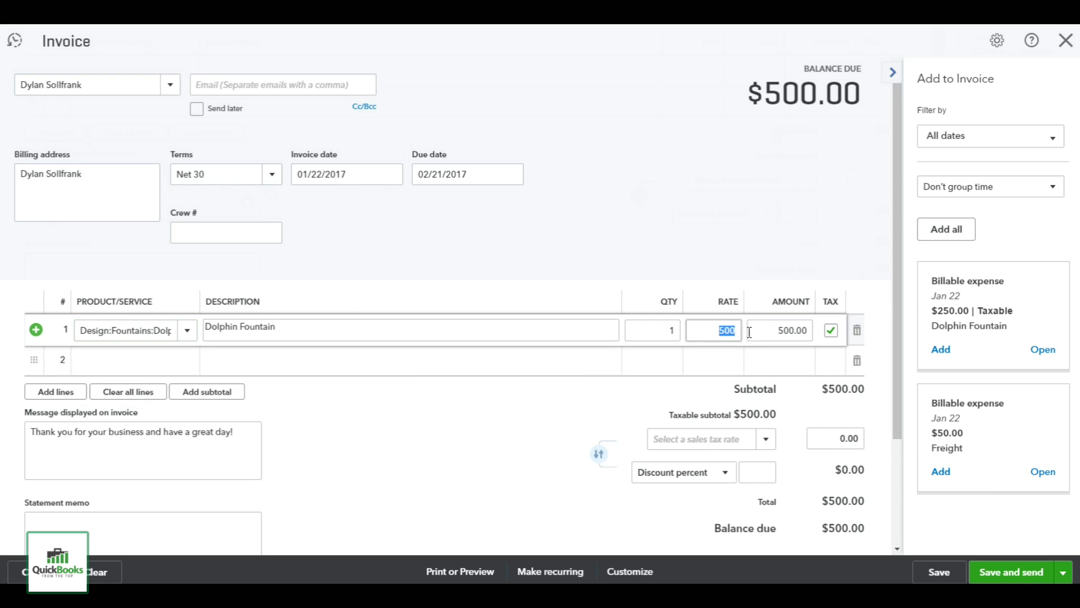
{"action": "left_click", "coordinate": [652, 263]}
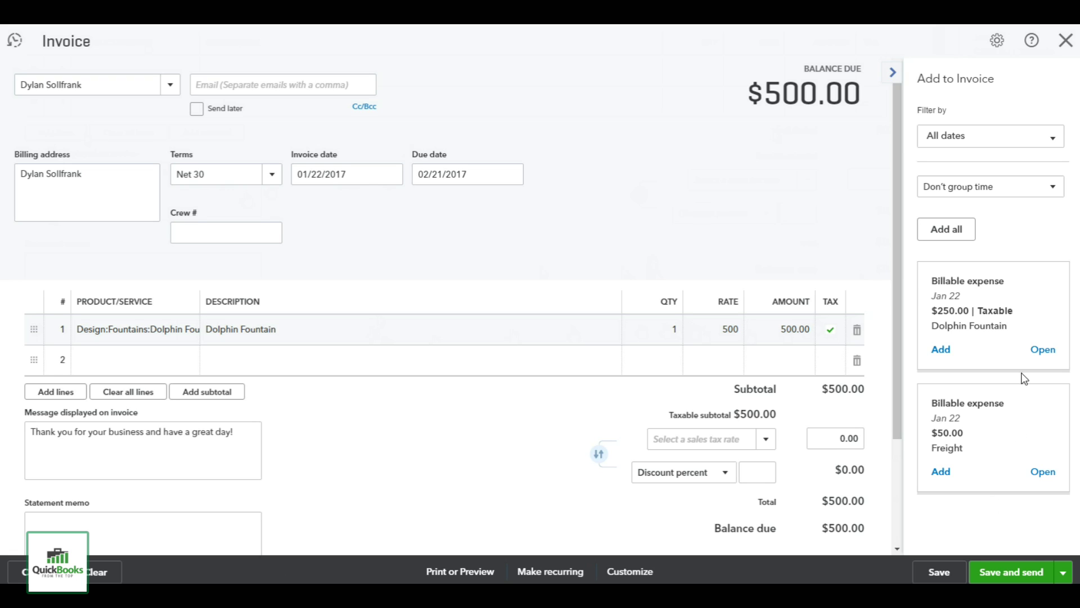
- Add the $50.00 Freight billable expense and apply California (8%) sales tax of 40.00
{"action": "left_click", "coordinate": [947, 476]}
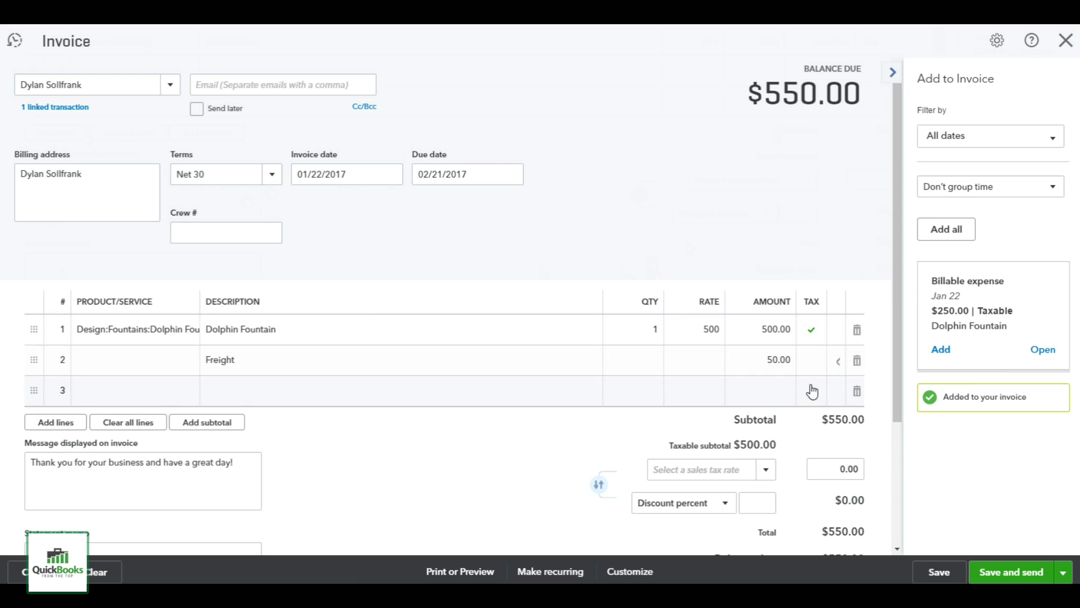
{"action": "left_click", "coordinate": [767, 471]}
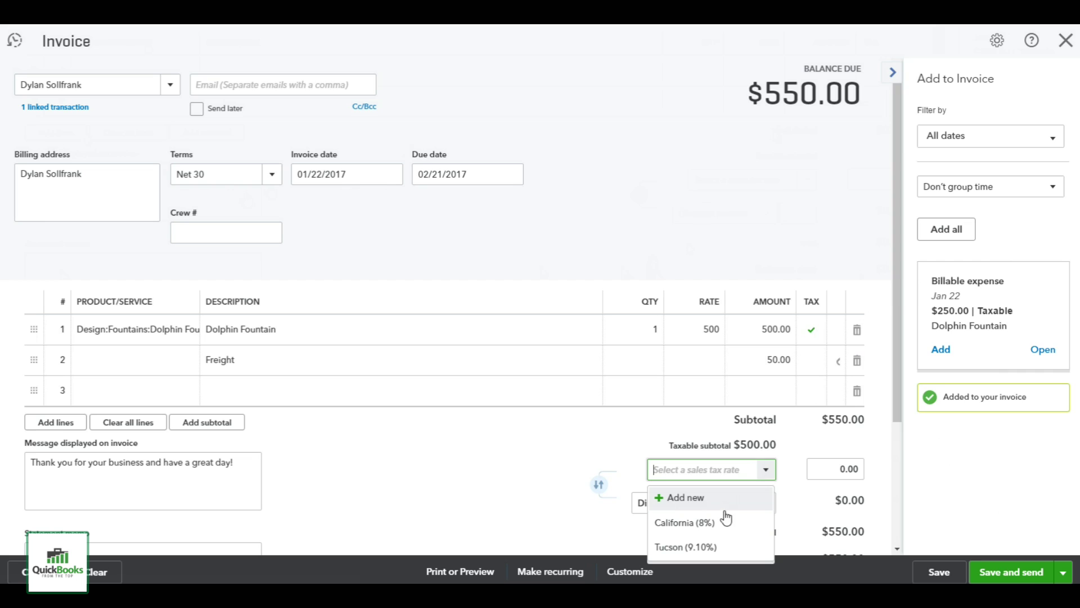
{"action": "left_click", "coordinate": [673, 524]}
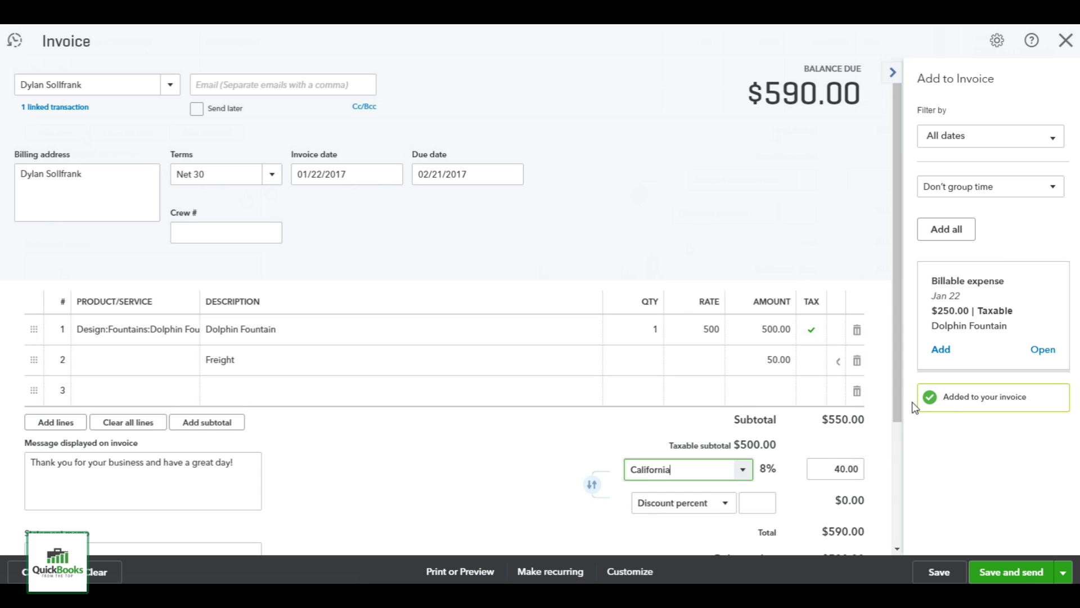
{"action": "scroll", "coordinate": [903, 439], "scroll_direction": "down", "scroll_amount": 2}
{"action": "left_click_drag", "start_coordinate": [900, 465], "coordinate": [898, 535]}
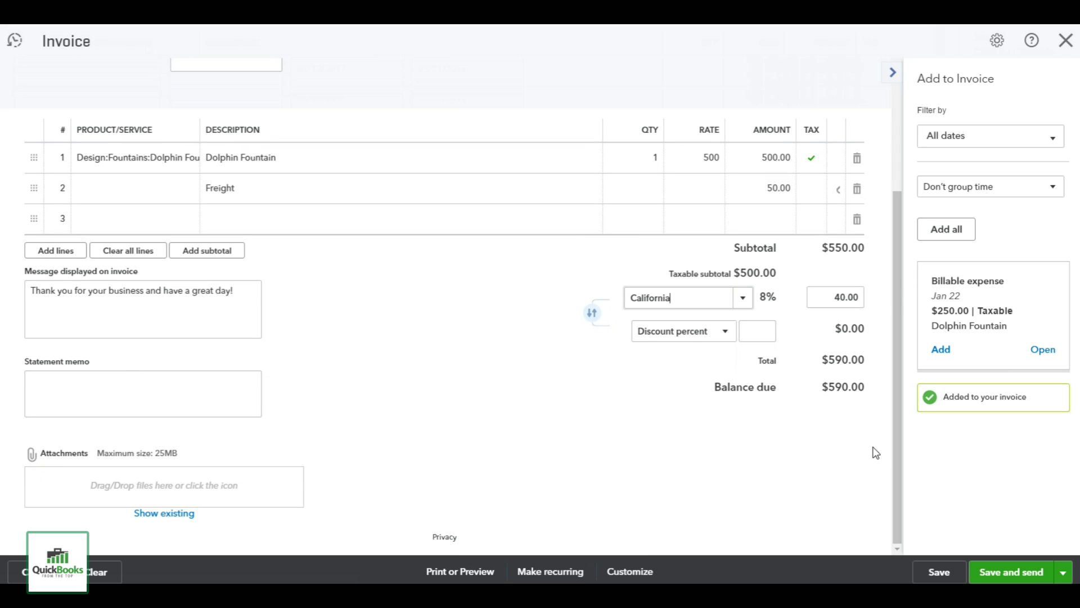
{"action": "left_click", "coordinate": [1061, 572]}
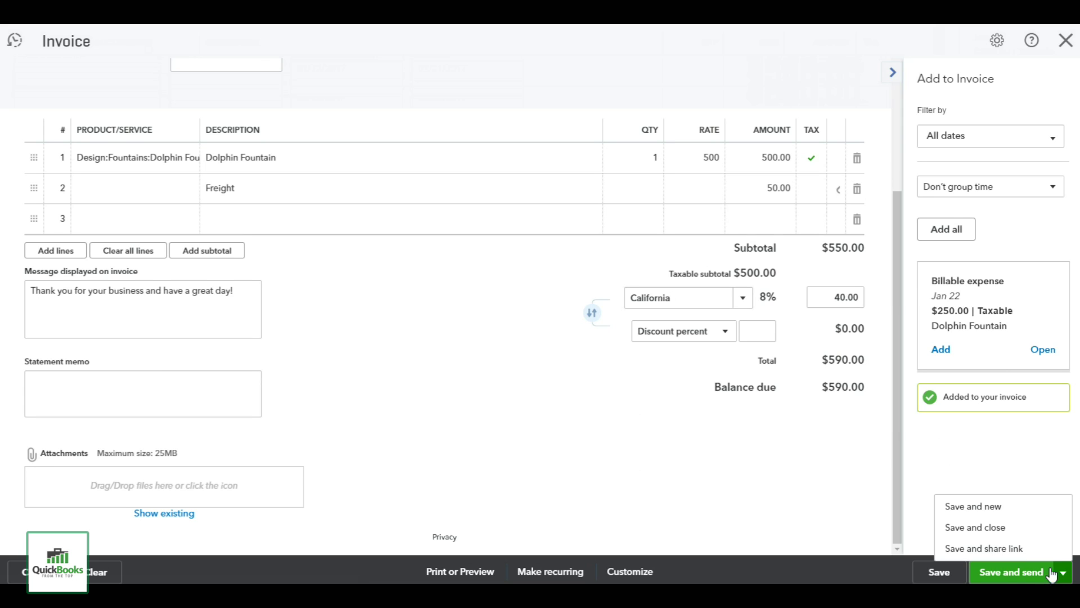
- Save and close invoice 1038, leaving the customer with a $590.00 open balance
{"action": "left_click", "coordinate": [995, 529]}
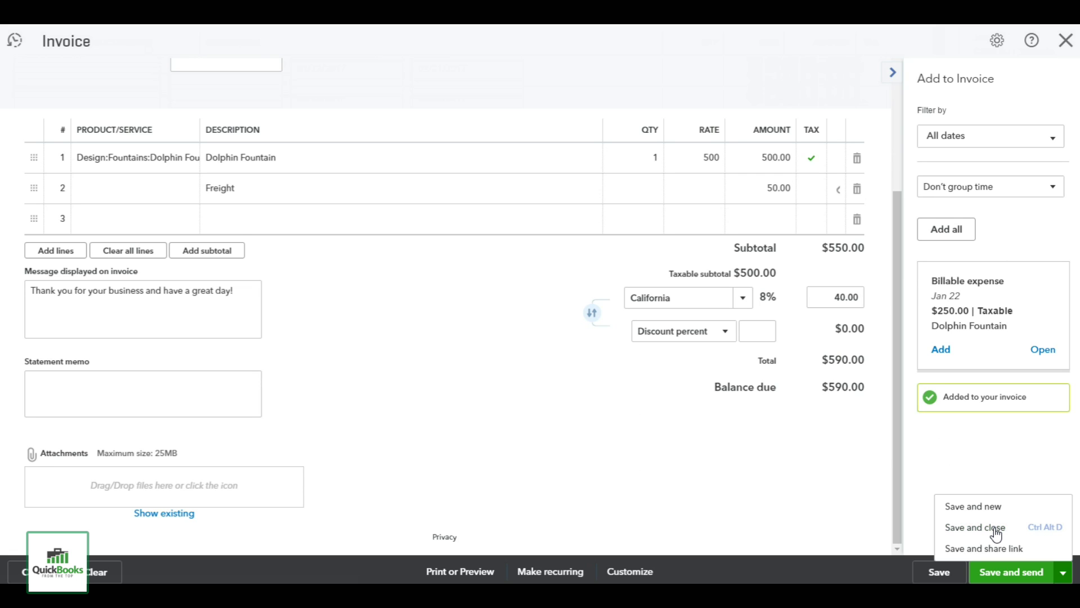
{"action": "left_click", "coordinate": [995, 528]}
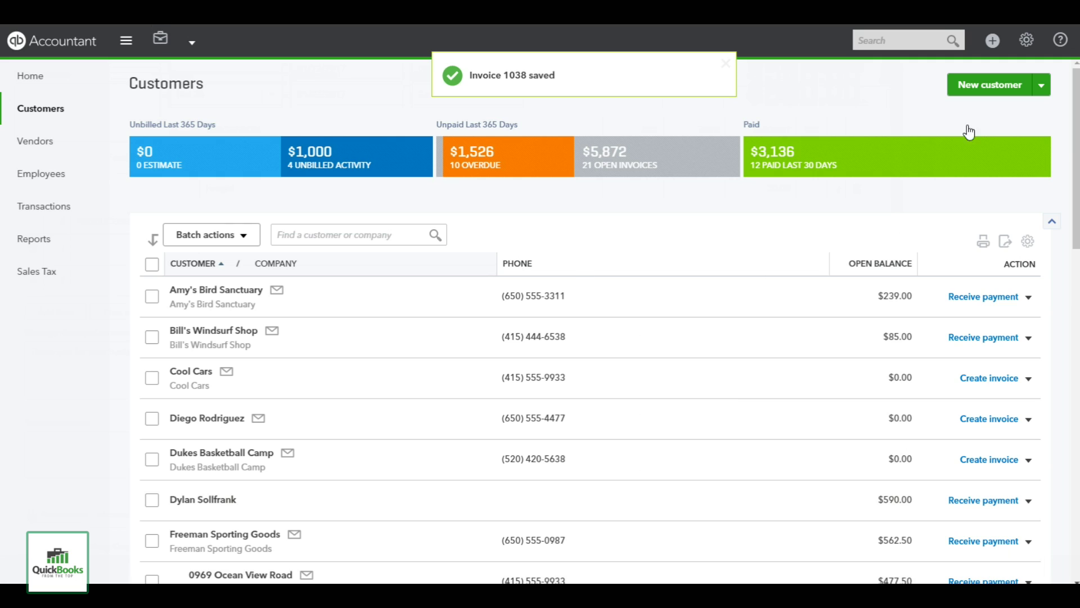
{"action": "left_click", "coordinate": [1025, 41]}
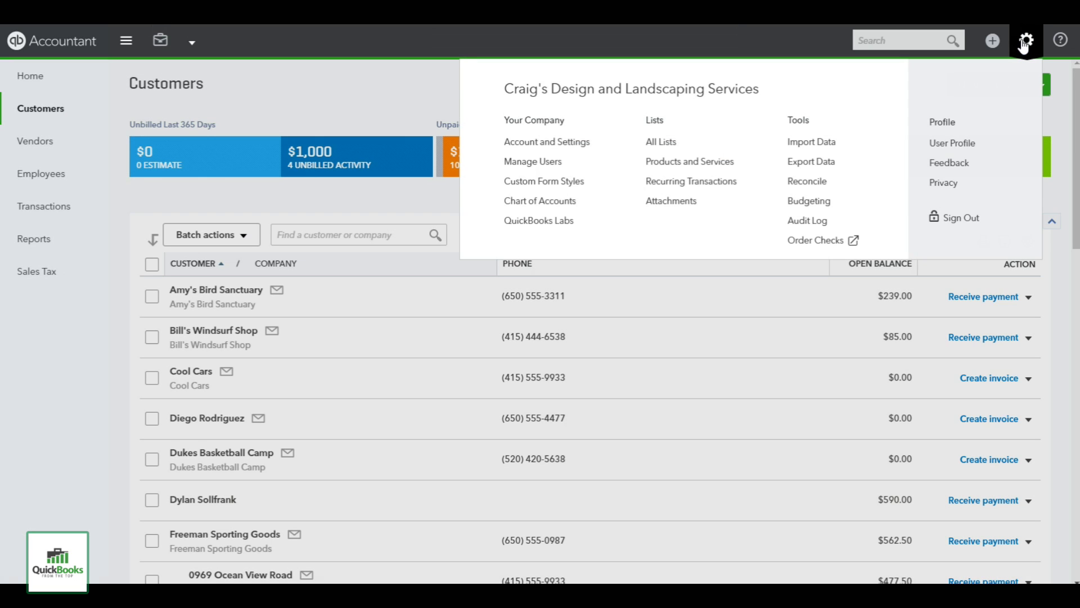
- Run the quick report for the Dolphin Fountain item from Products and Services
{"action": "left_click", "coordinate": [698, 165]}
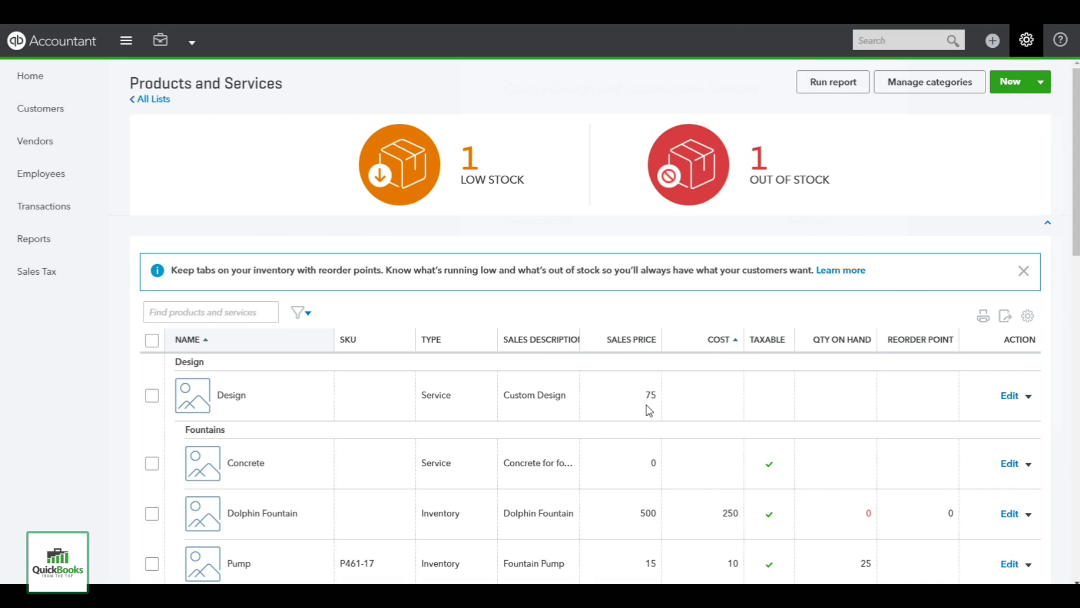
{"action": "left_click", "coordinate": [1029, 516]}
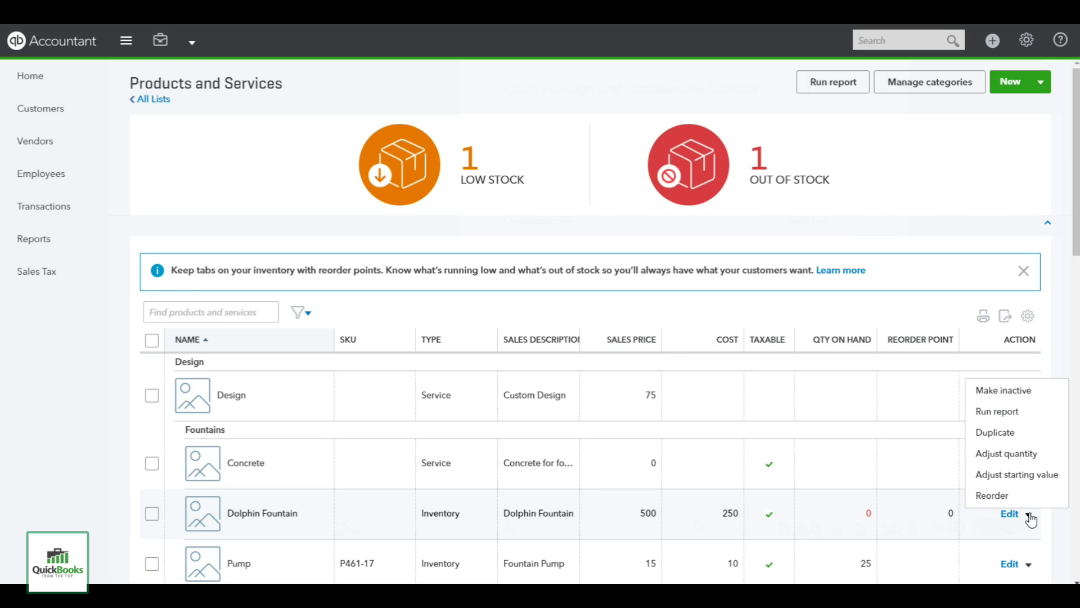
{"action": "left_click", "coordinate": [1008, 416]}
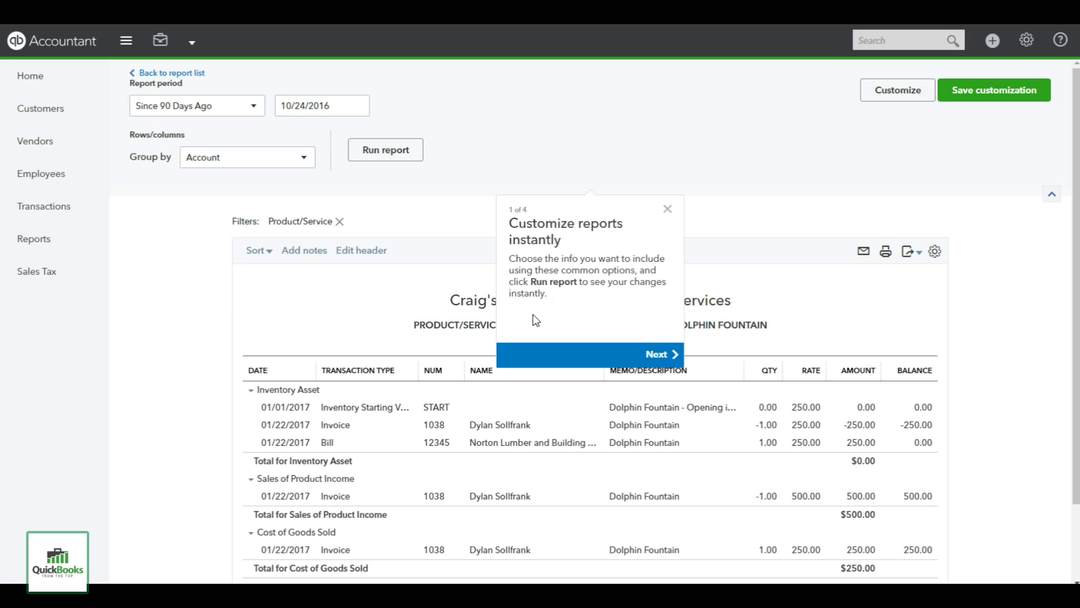
- Close the 'Customize reports instantly' tour popup over the Dolphin Fountain report
{"action": "left_click", "coordinate": [668, 209]}
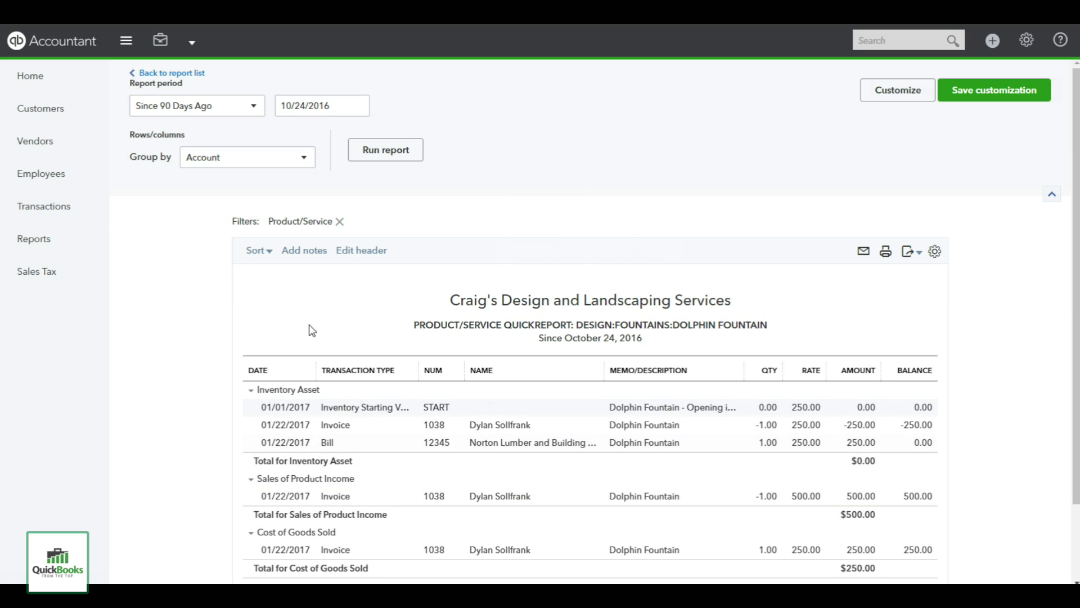
- Run Sales by Product/Service Summary from All Reports > Review Sales
{"action": "left_click", "coordinate": [32, 248]}
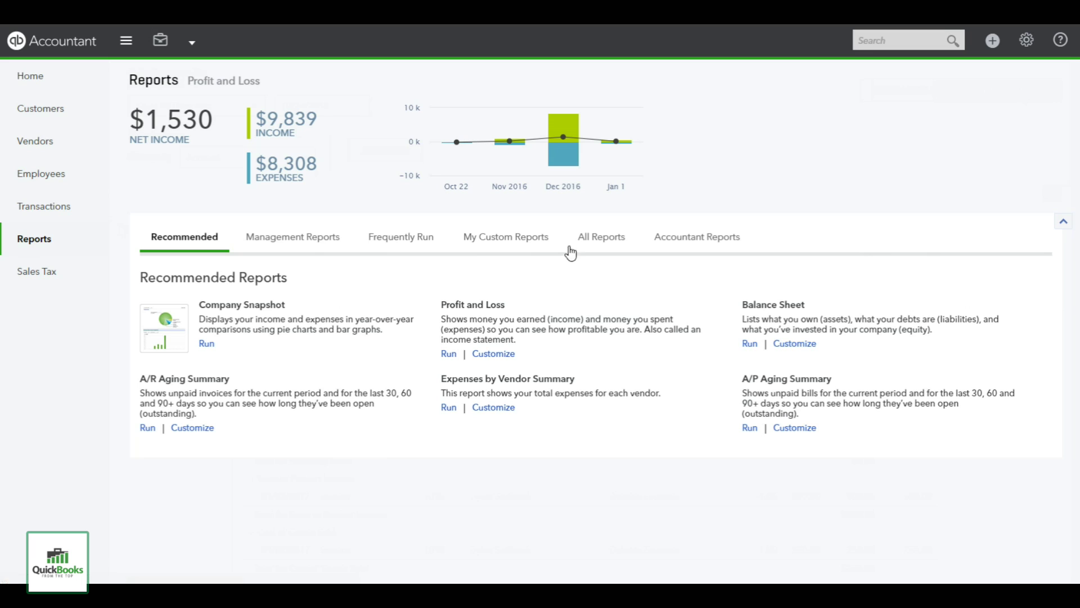
{"action": "left_click", "coordinate": [608, 246]}
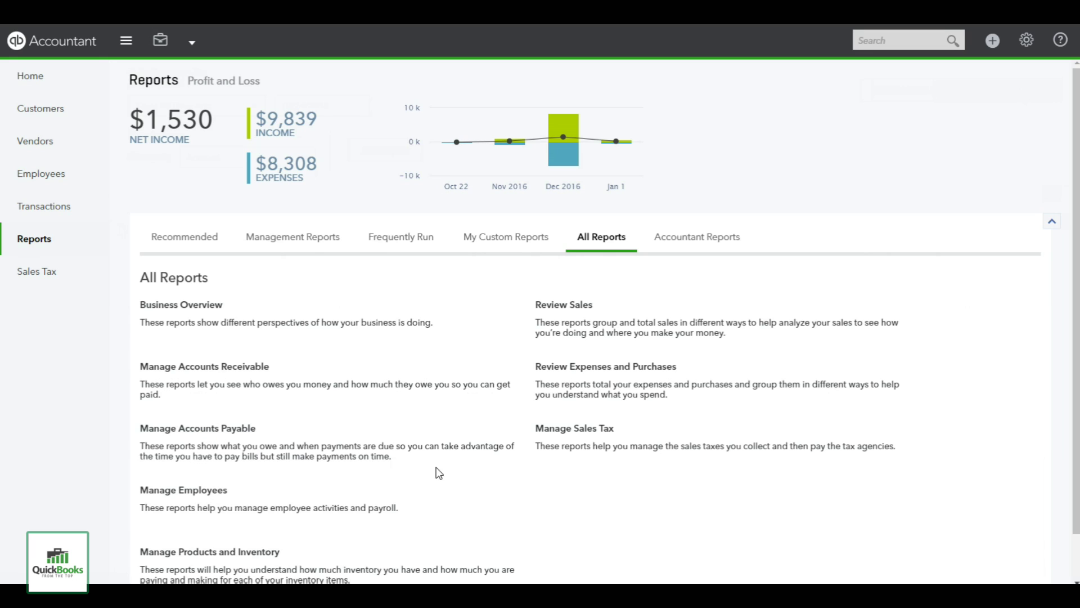
{"action": "left_click", "coordinate": [567, 306]}
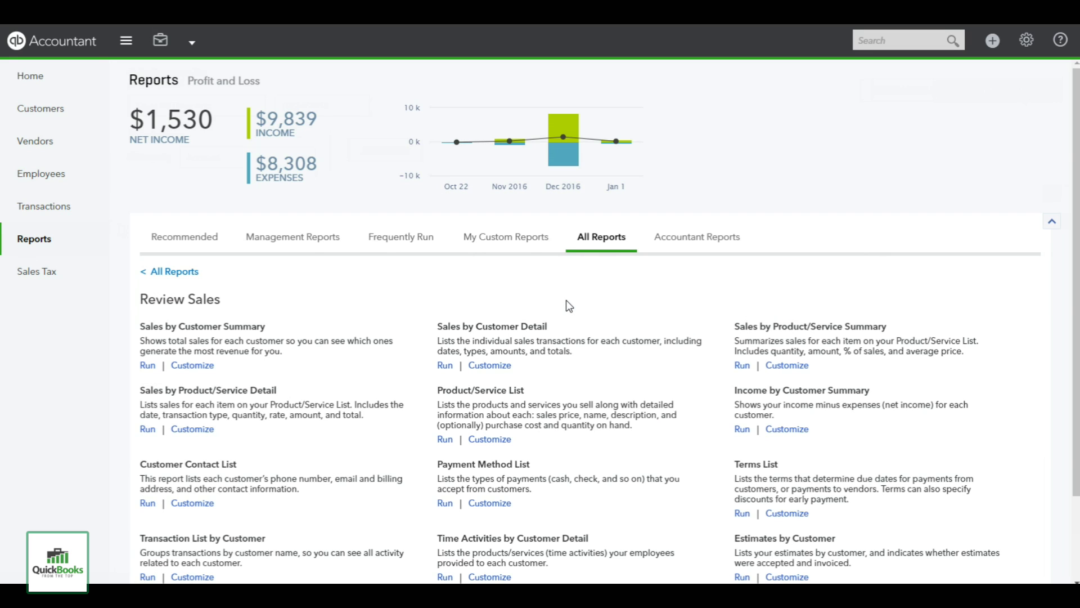
{"action": "left_click", "coordinate": [782, 329]}
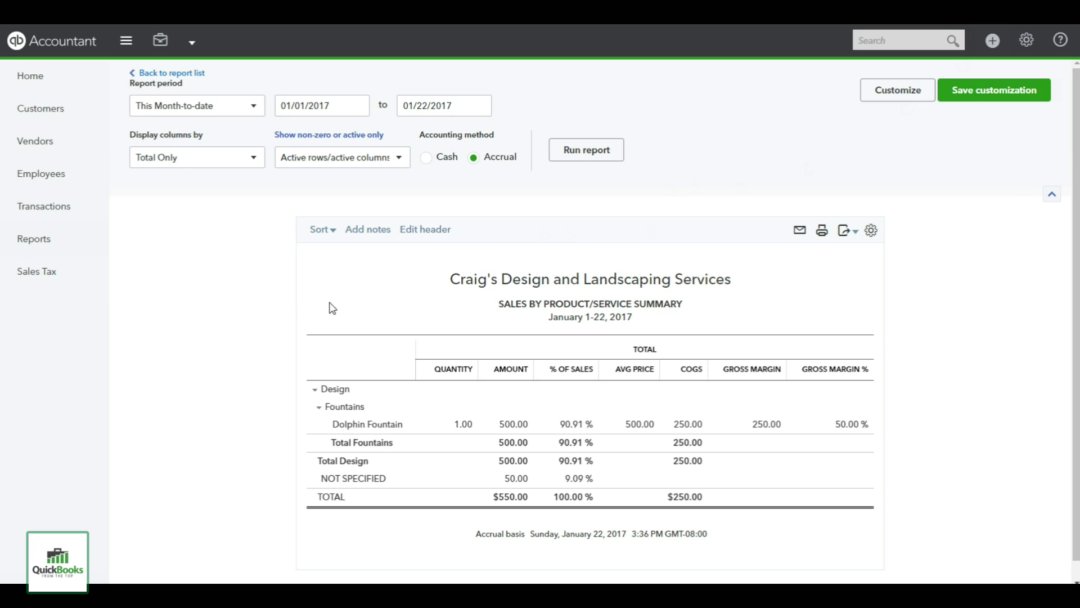
- Open the Profit and Loss report from the Business Overview reports
{"action": "left_click", "coordinate": [18, 242]}
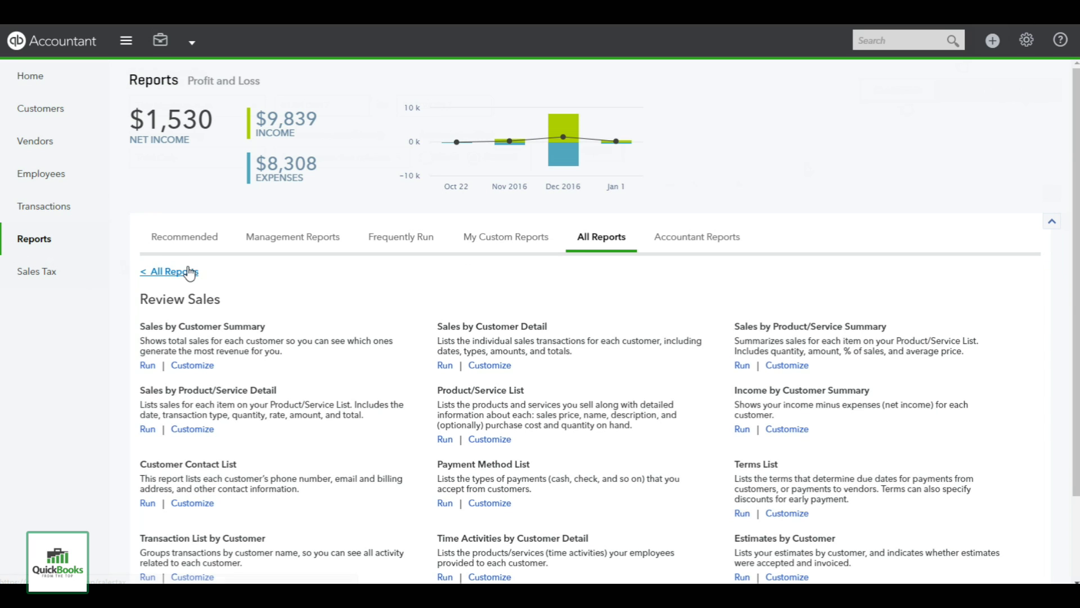
{"action": "left_click", "coordinate": [187, 272]}
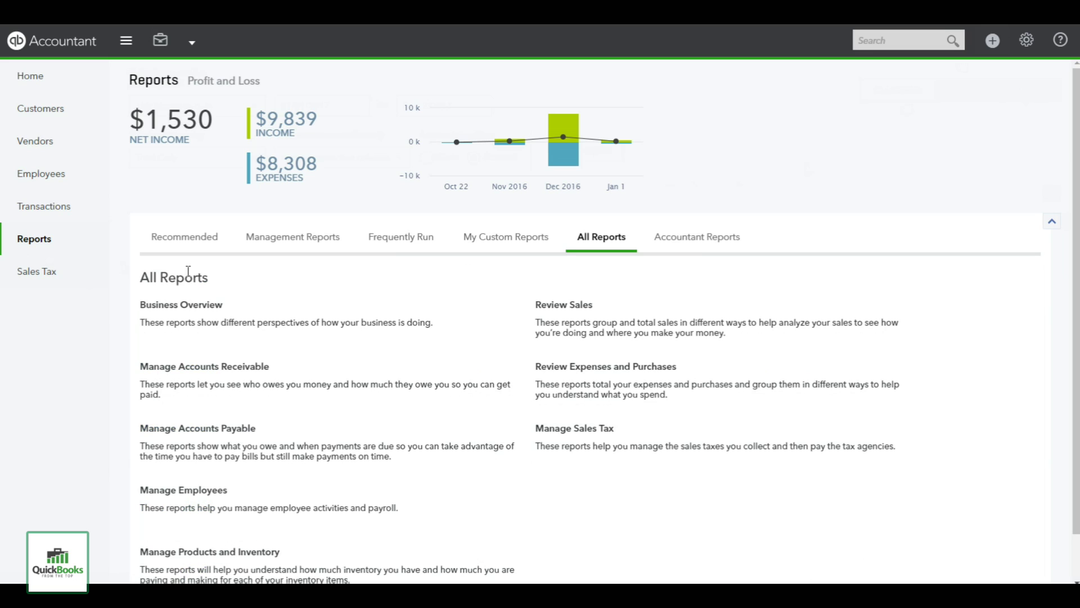
{"action": "left_click", "coordinate": [190, 308]}
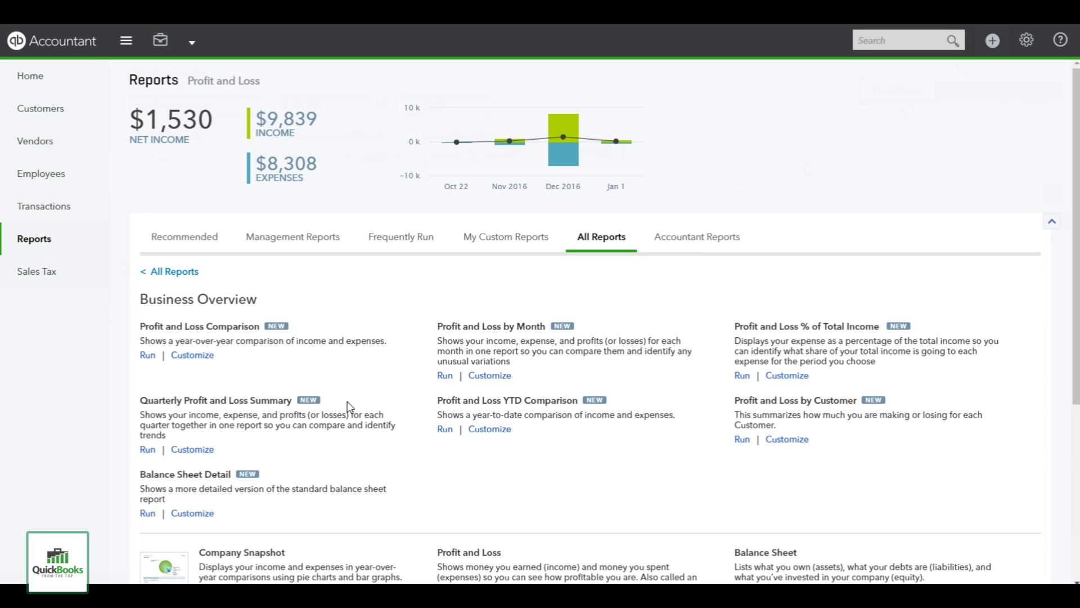
{"action": "left_click", "coordinate": [467, 552]}
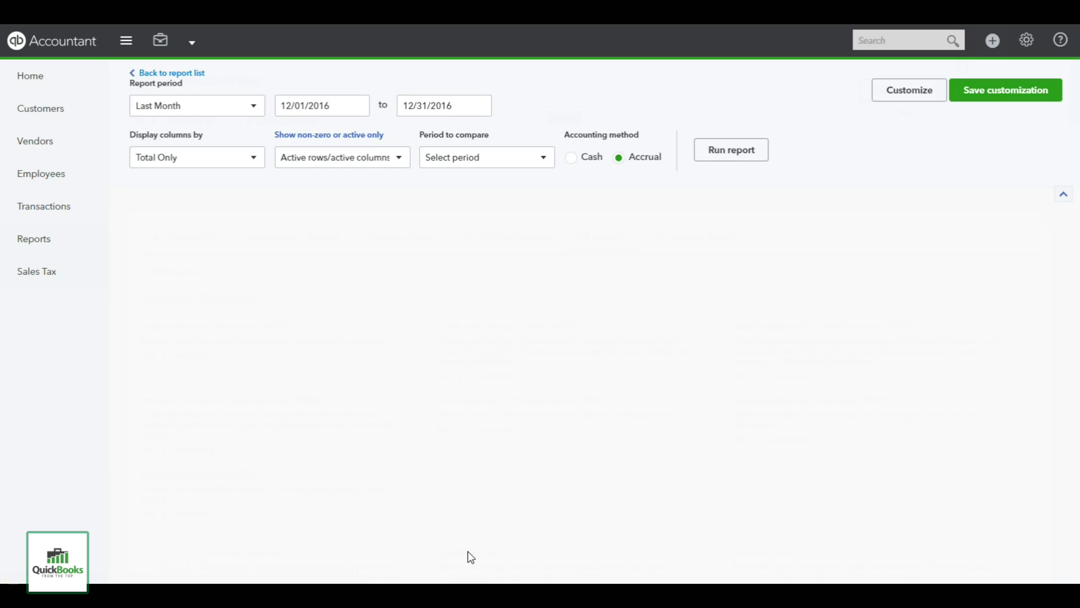
- Rerun Profit and Loss for This Month (January 2017) and drill into the $550 Total Income
{"action": "left_click", "coordinate": [256, 108]}
{"action": "left_click_drag", "start_coordinate": [262, 219], "coordinate": [267, 175]}
{"action": "left_click", "coordinate": [172, 163]}
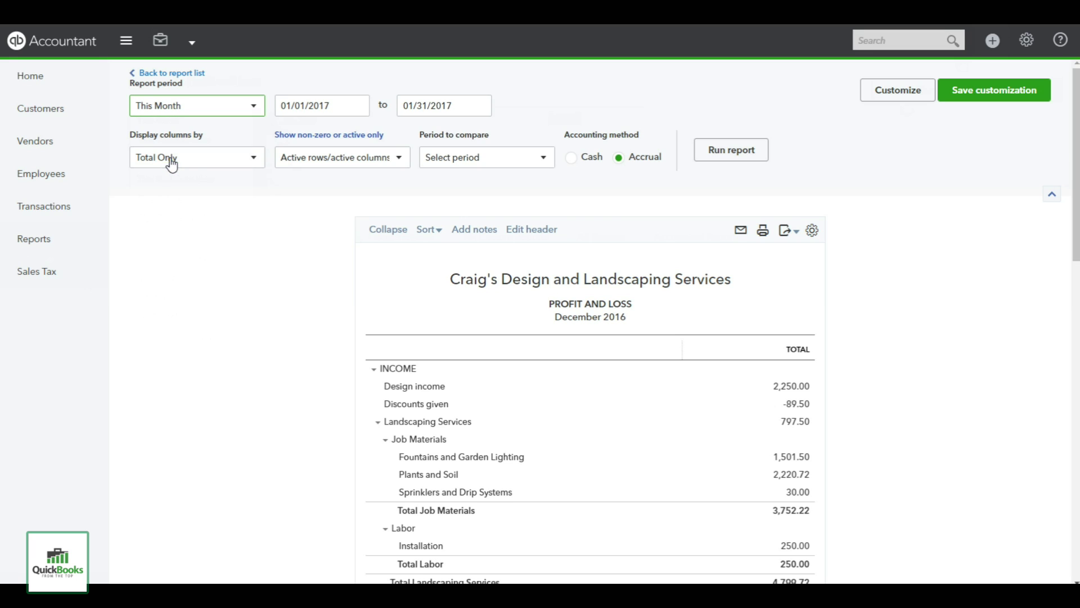
{"action": "left_click", "coordinate": [732, 157]}
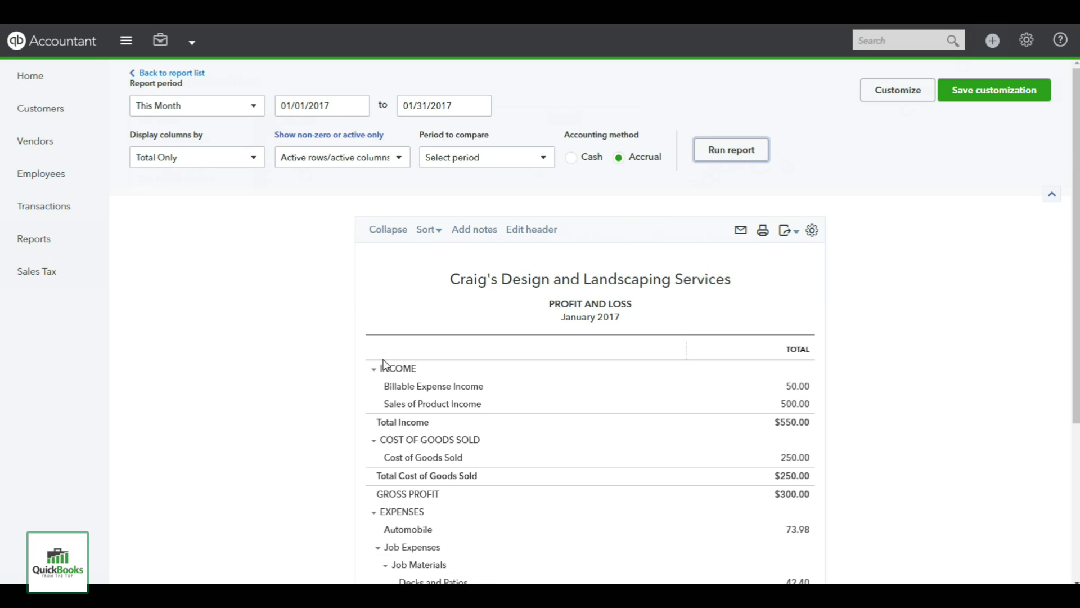
{"action": "left_click", "coordinate": [793, 423]}
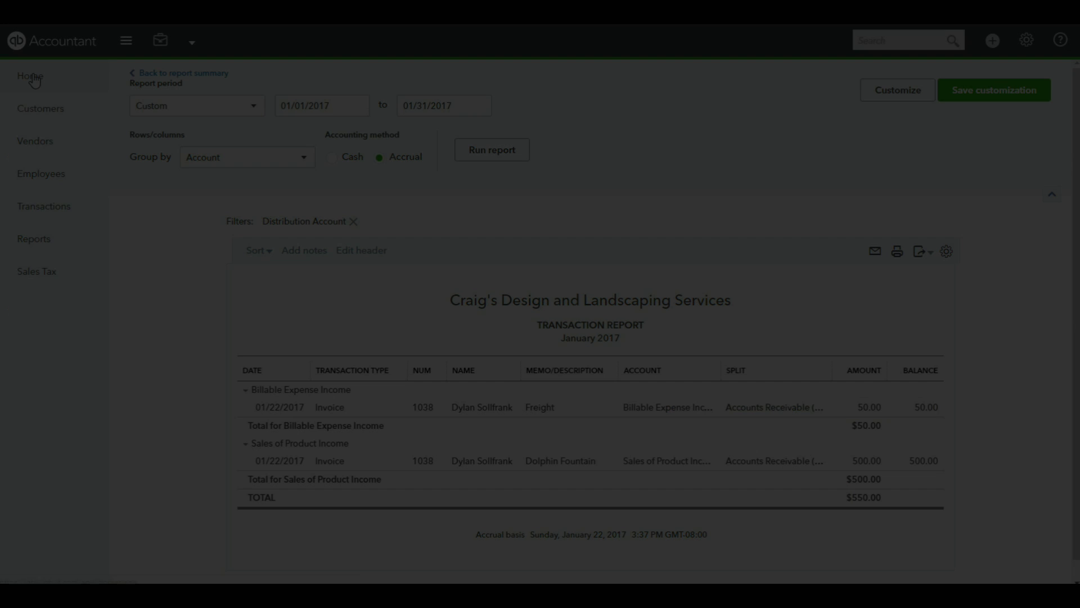
{"action": "left_click", "coordinate": [31, 76]}
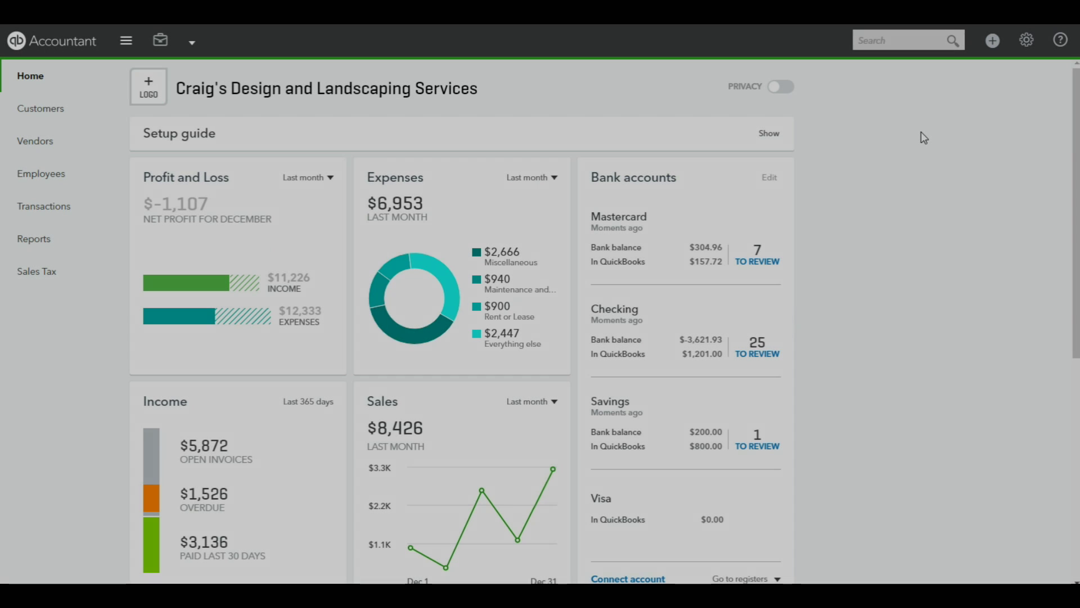